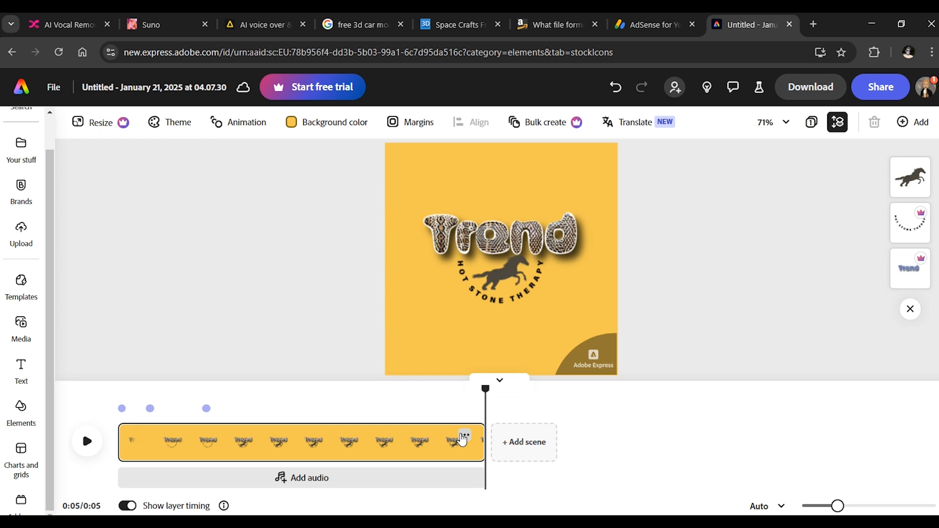
pyautogui.click(459, 436)
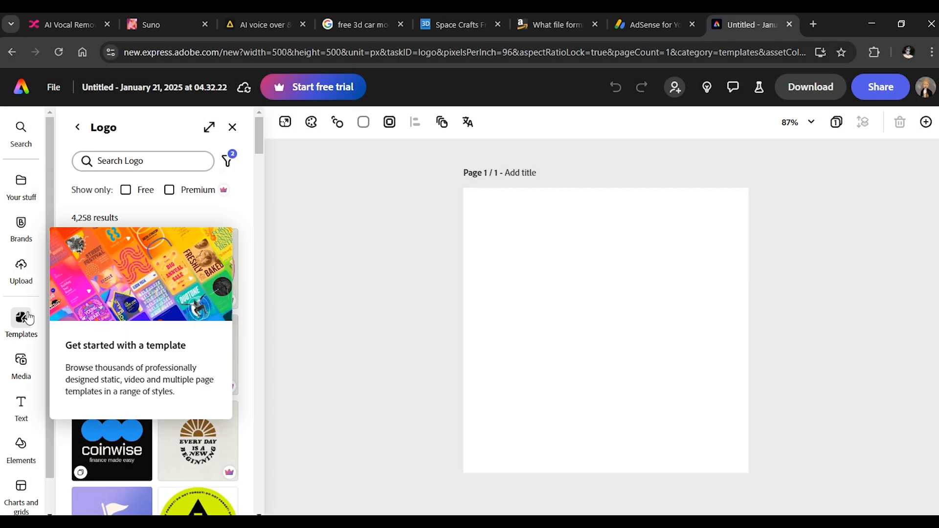
# Step: Upload the "simple logo" Illustrator file from the Logo AE Ai folder onto the blank page
pyautogui.click(25, 277)
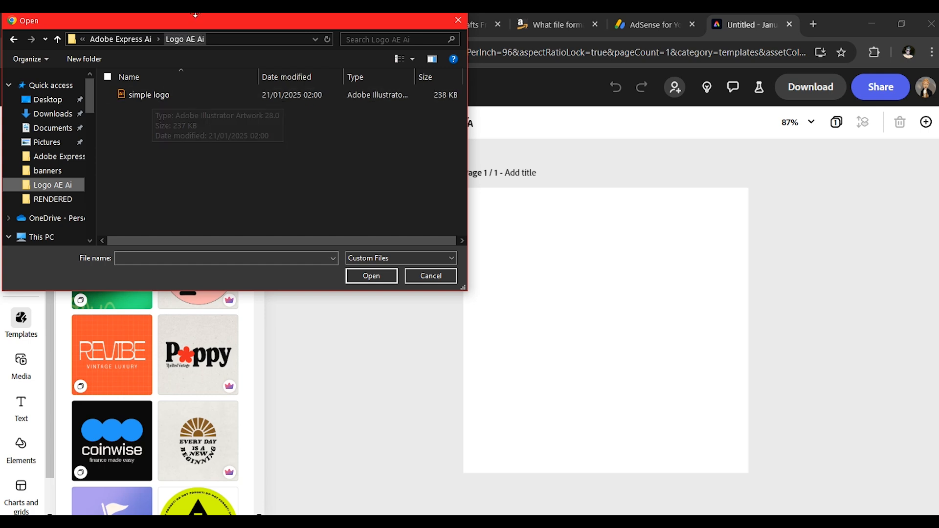
pyautogui.moveTo(218, 18); pyautogui.dragTo(332, 65)
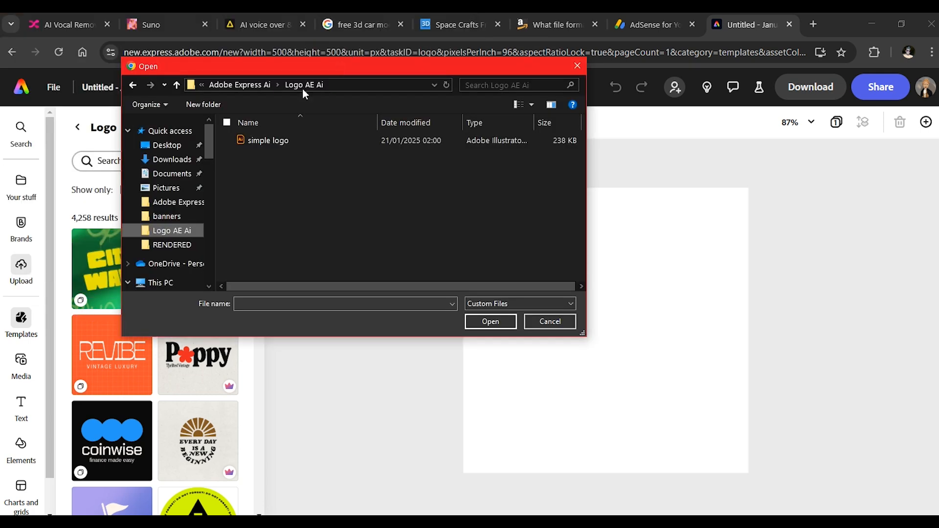
pyautogui.click(245, 139)
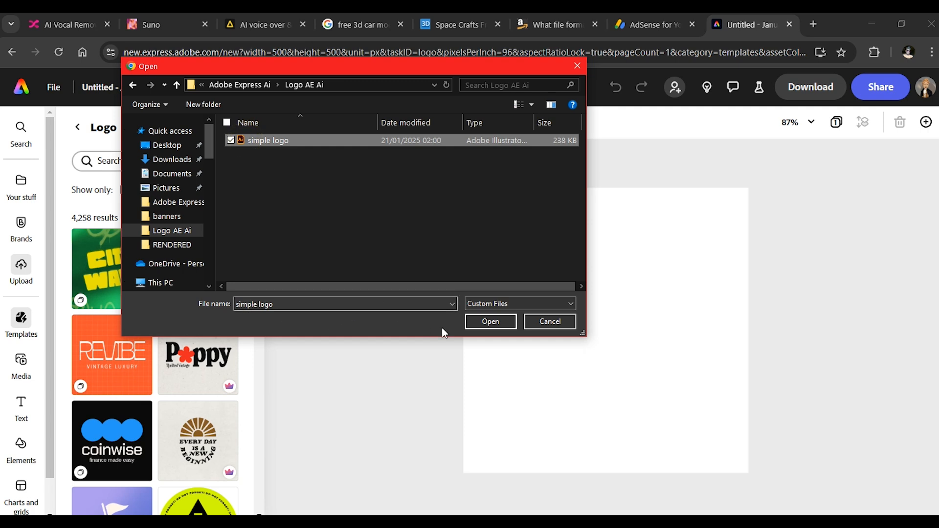
pyautogui.click(492, 322)
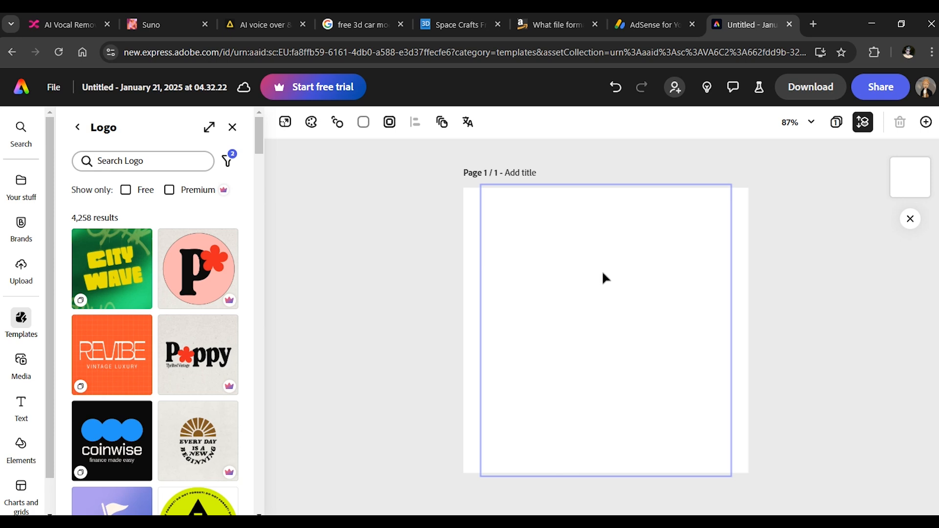
# Step: Set the page's background color to the bright blue swatch from the first My Color Theme
pyautogui.click(364, 124)
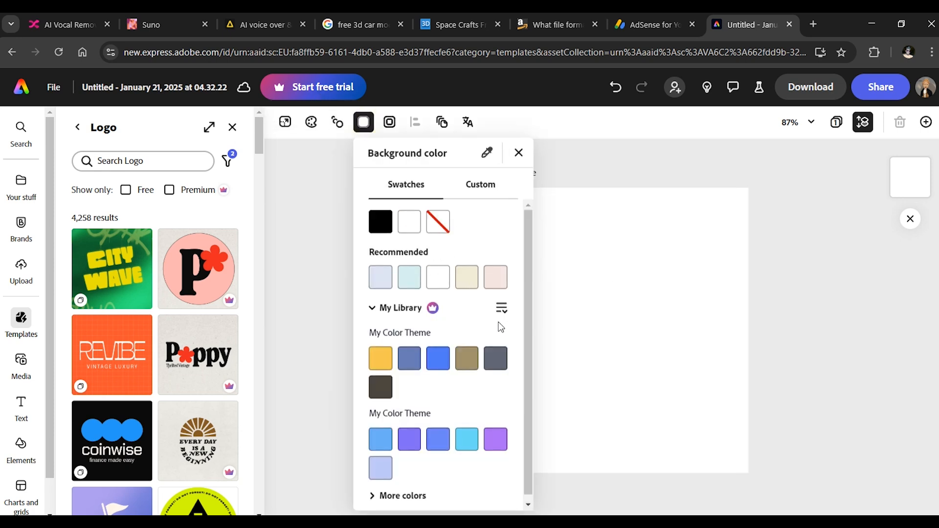
pyautogui.click(440, 361)
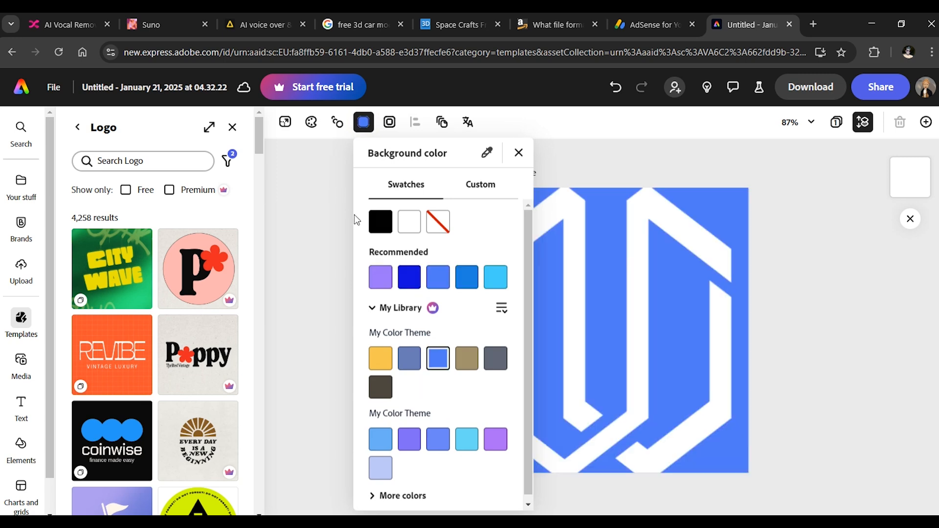
pyautogui.click(519, 154)
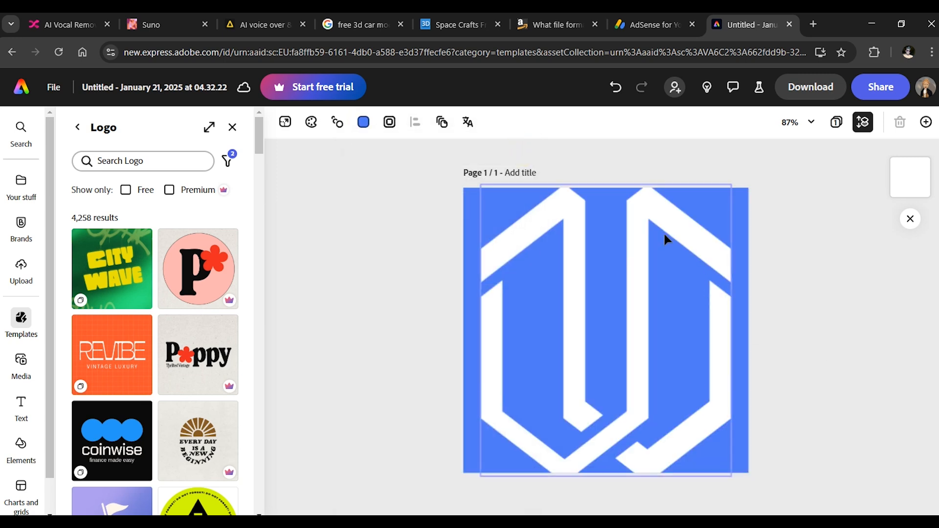
# Step: Shrink the uploaded logo symbol and move it to the middle of the blue page
pyautogui.click(698, 241)
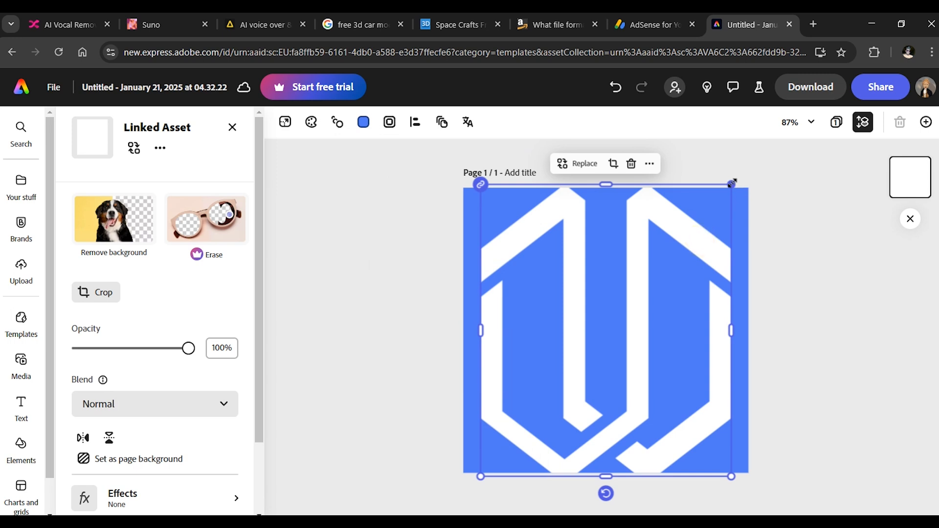
pyautogui.moveTo(732, 184); pyautogui.dragTo(620, 316)
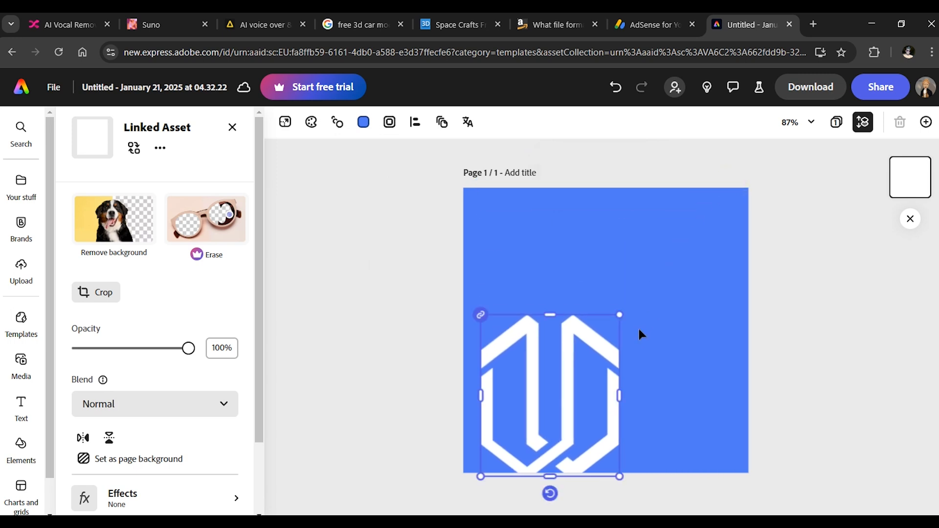
pyautogui.moveTo(562, 394); pyautogui.dragTo(628, 321)
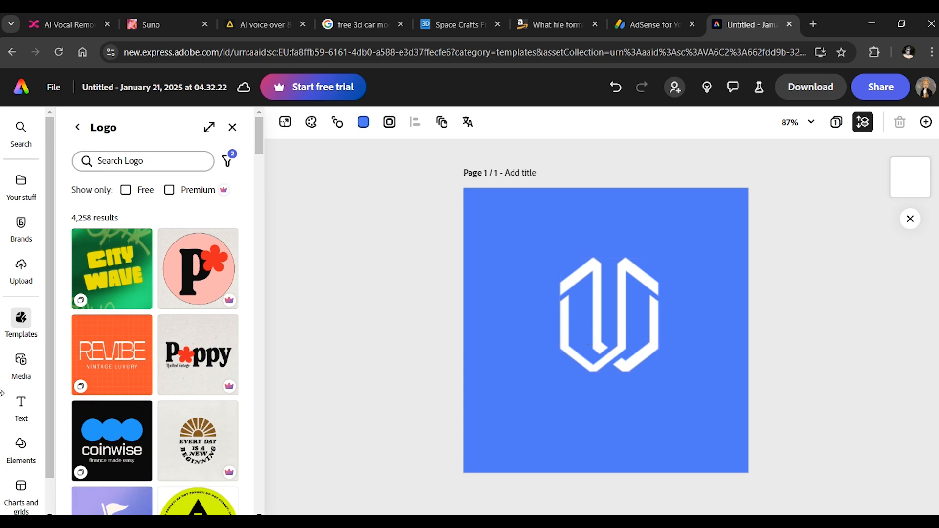
# Step: Add the Spring Special design from the Seasonal text templates to the page
pyautogui.click(21, 404)
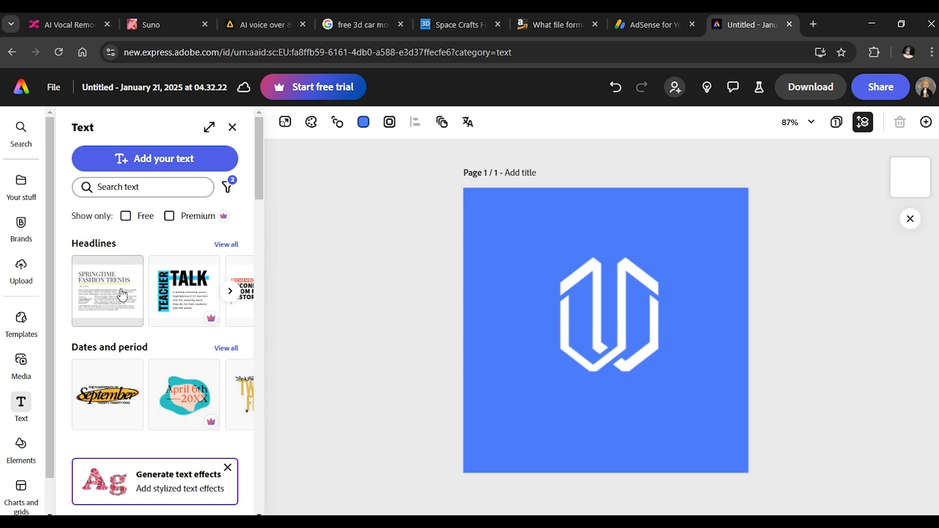
pyautogui.scroll(-5, 120, 293)
pyautogui.scroll(-4, 147, 323)
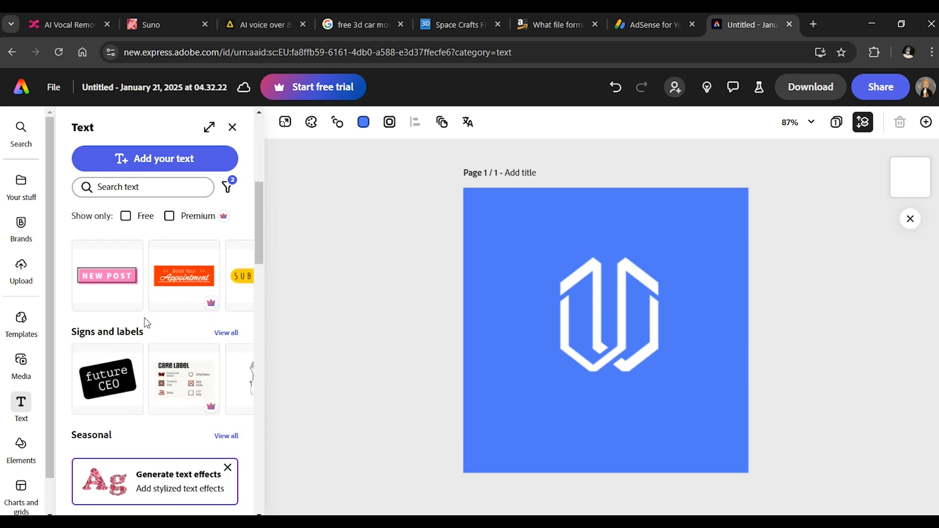
pyautogui.scroll(-2, 145, 317)
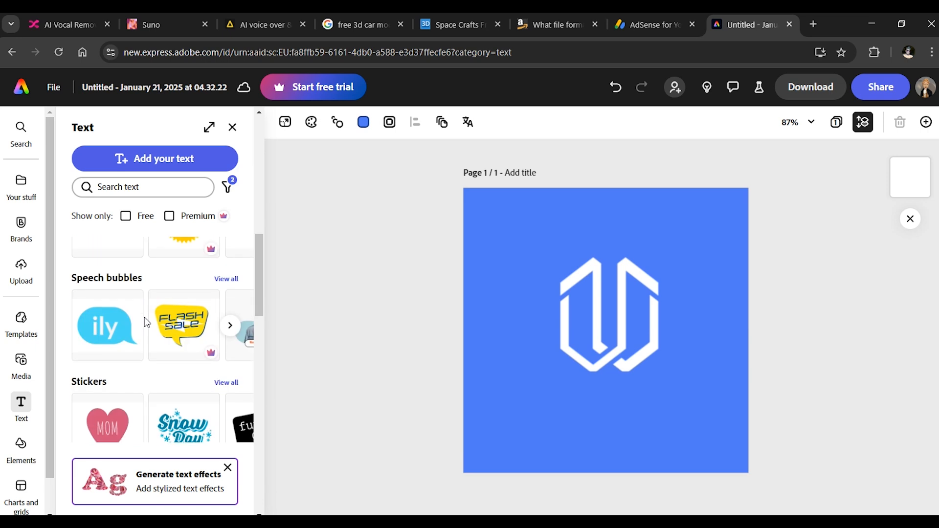
pyautogui.scroll(2, 145, 317)
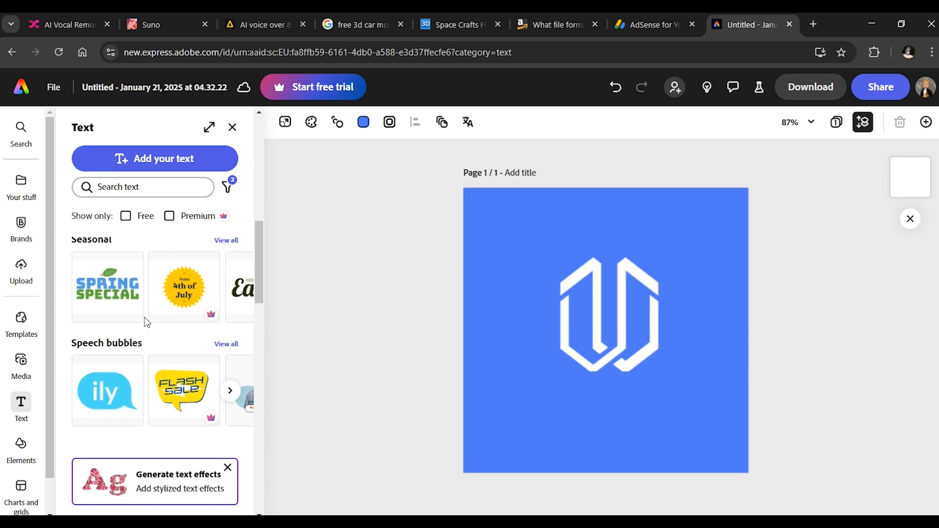
pyautogui.click(109, 289)
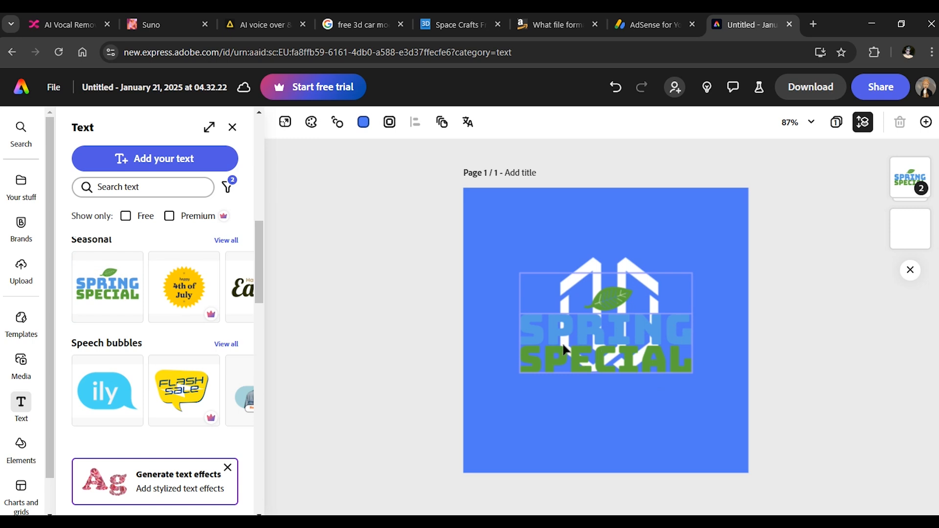
# Step: Delete the leaf icon from the Spring Special design and replace its wording with GLAXIO
pyautogui.click(609, 298)
pyautogui.click(609, 297)
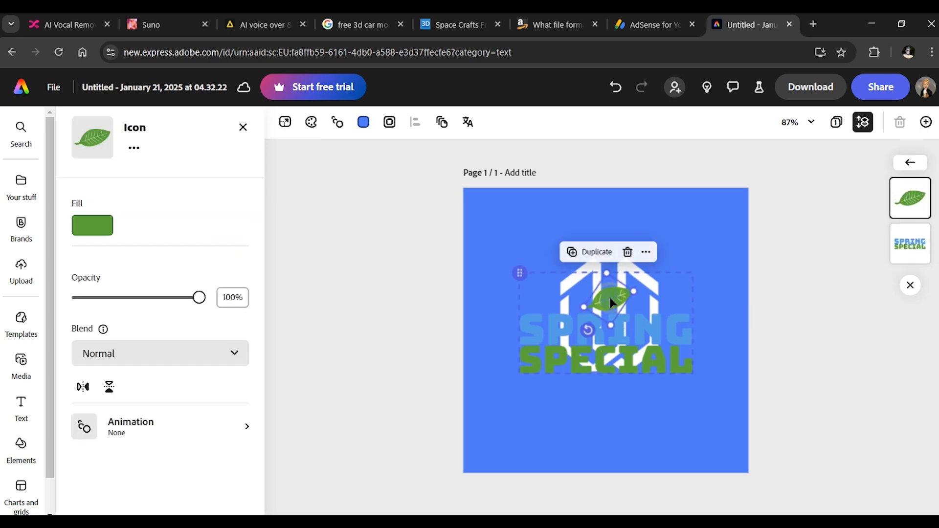
pyautogui.click(627, 251)
pyautogui.click(543, 362)
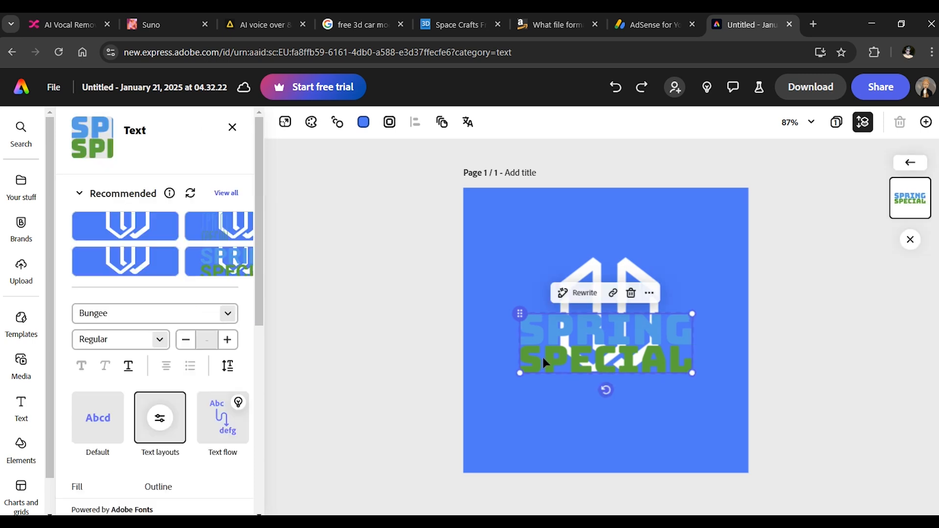
pyautogui.doubleClick(545, 357)
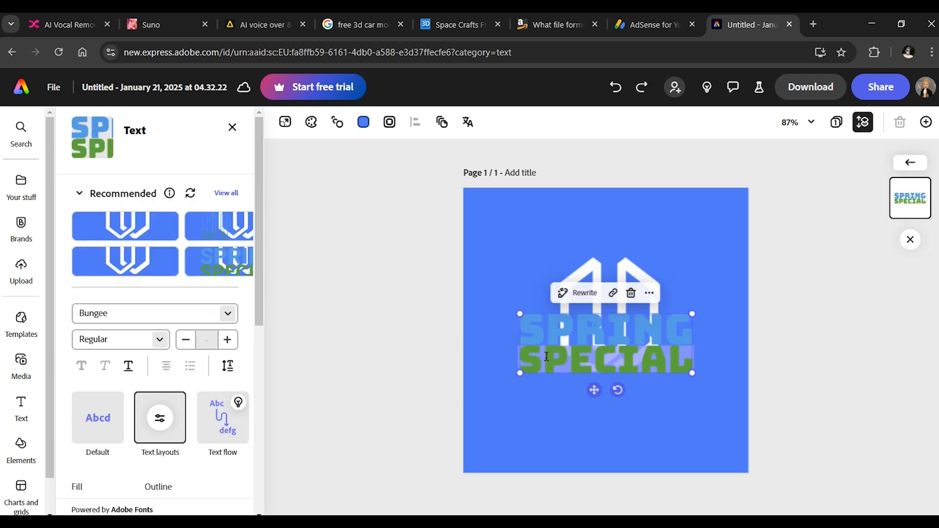
pyautogui.write('GLAXIO')
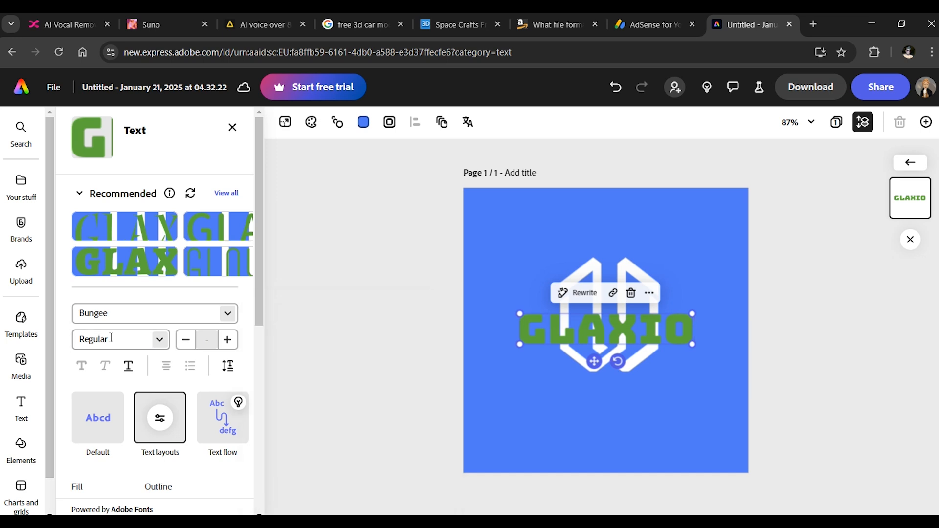
# Step: Fill the GLAXIO text with white, then shrink it and place it just below the logo symbol
pyautogui.scroll(-1, 137, 320)
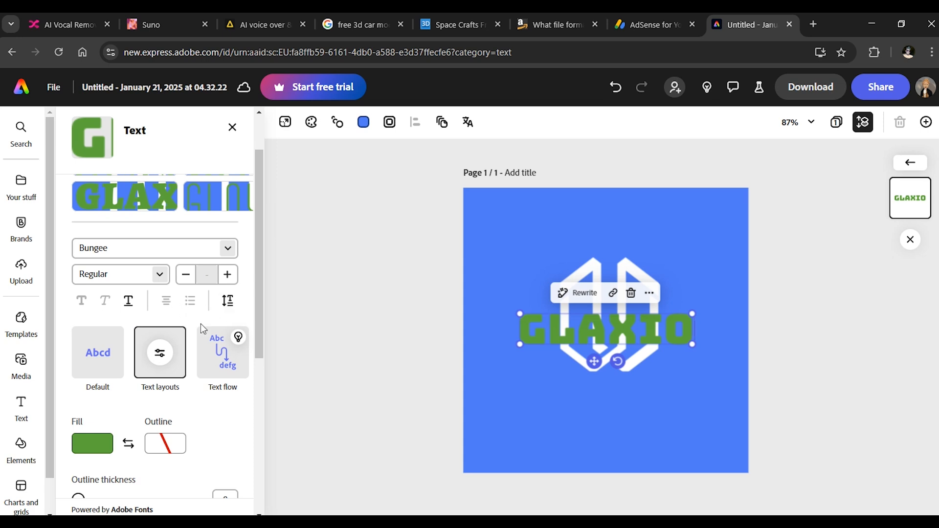
pyautogui.click(91, 447)
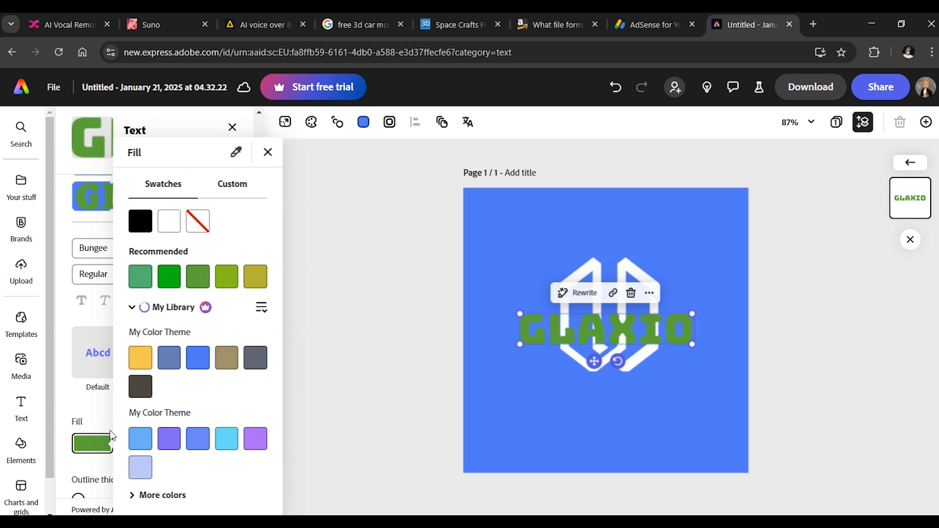
pyautogui.click(169, 221)
pyautogui.moveTo(695, 314); pyautogui.dragTo(685, 319)
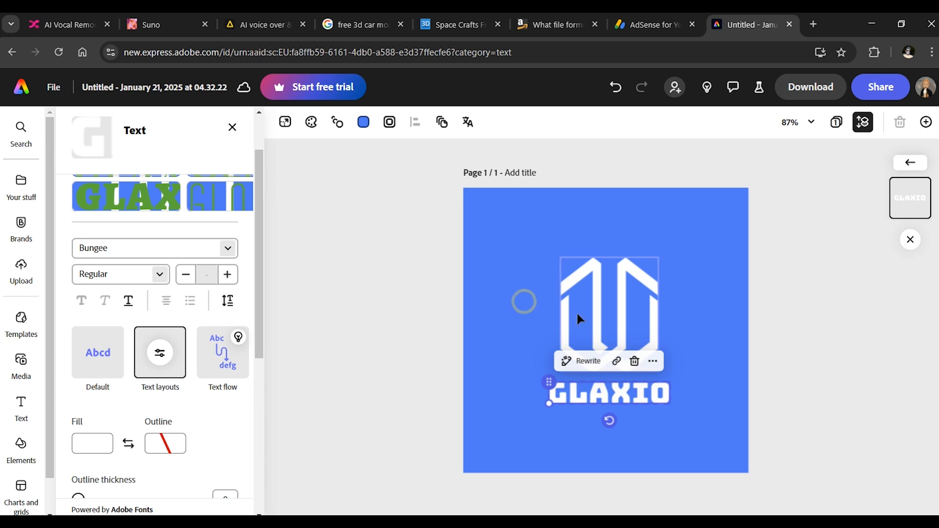
# Step: Try the Fade, Flicker, Bungee, Drift and Drop entrance animations on the logo symbol and settle on Flicker
pyautogui.click(621, 302)
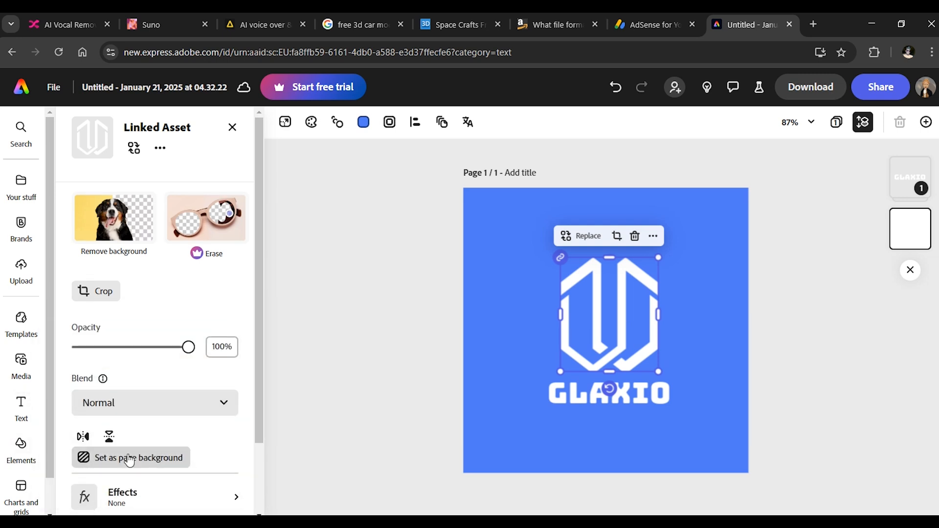
pyautogui.scroll(-2, 161, 462)
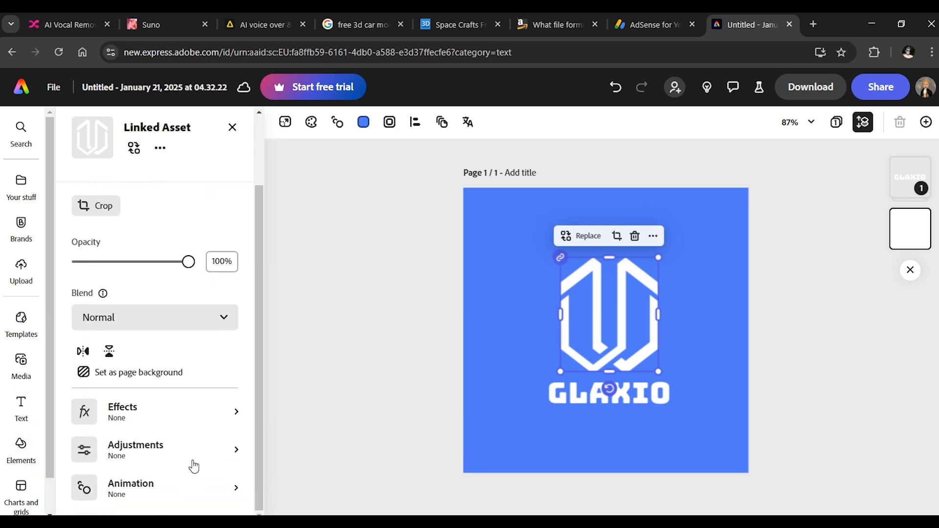
pyautogui.click(131, 485)
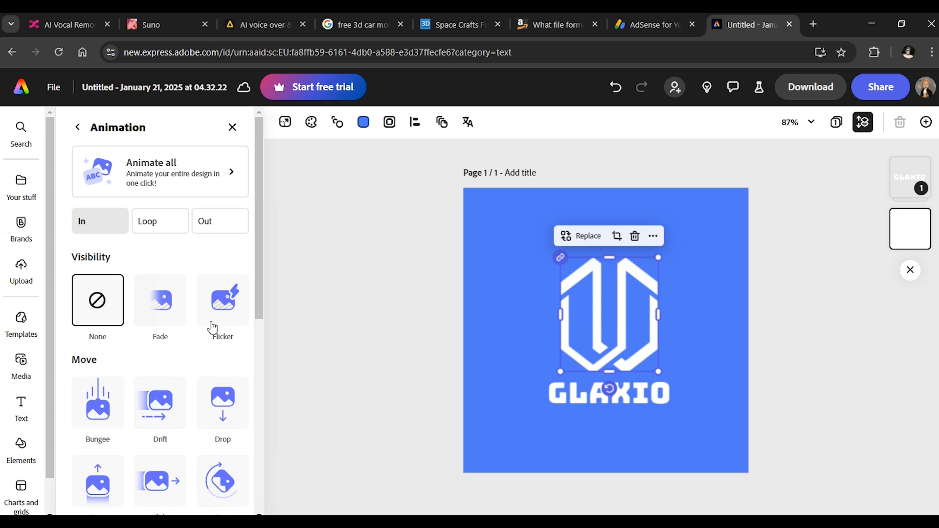
pyautogui.click(159, 299)
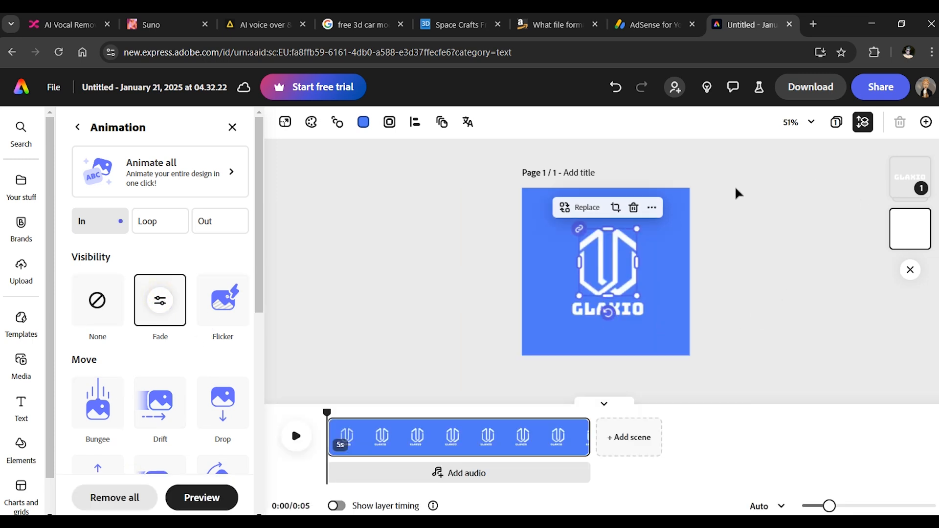
pyautogui.press('alt')
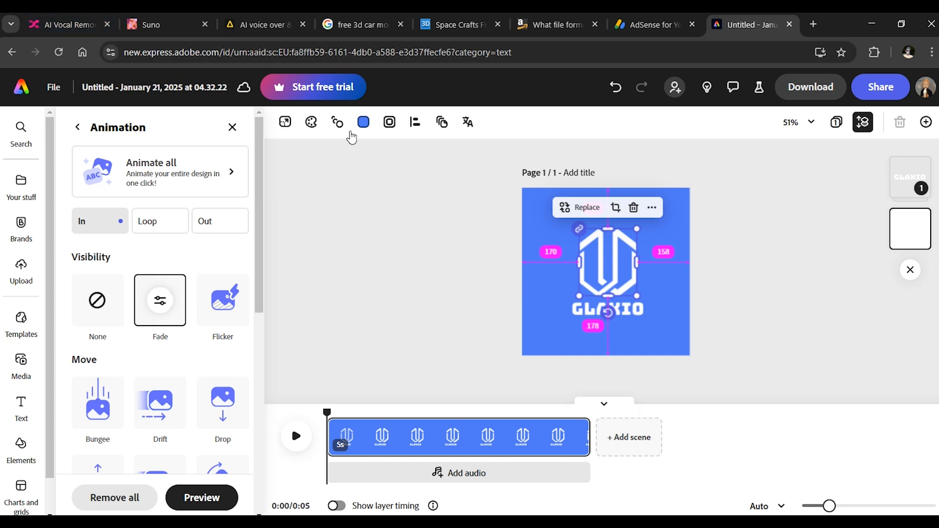
pyautogui.scroll(5, 653, 281)
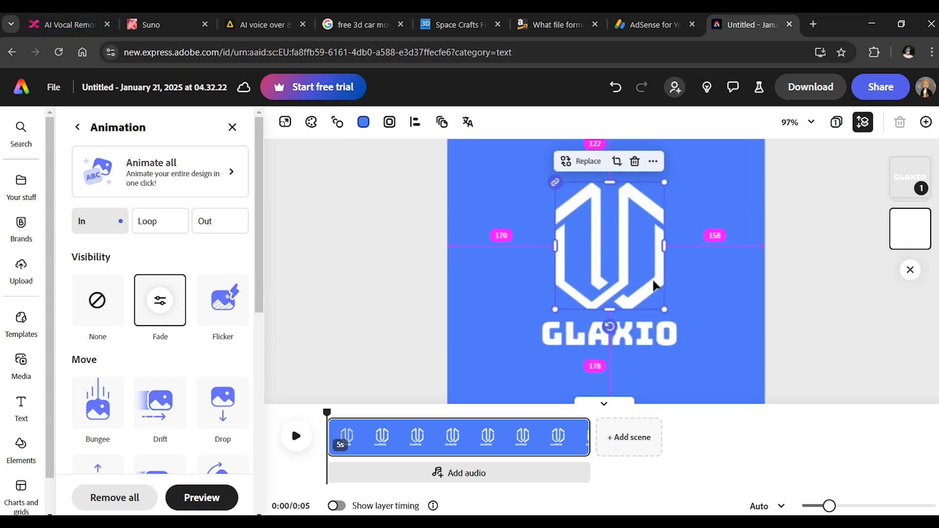
pyautogui.click(226, 303)
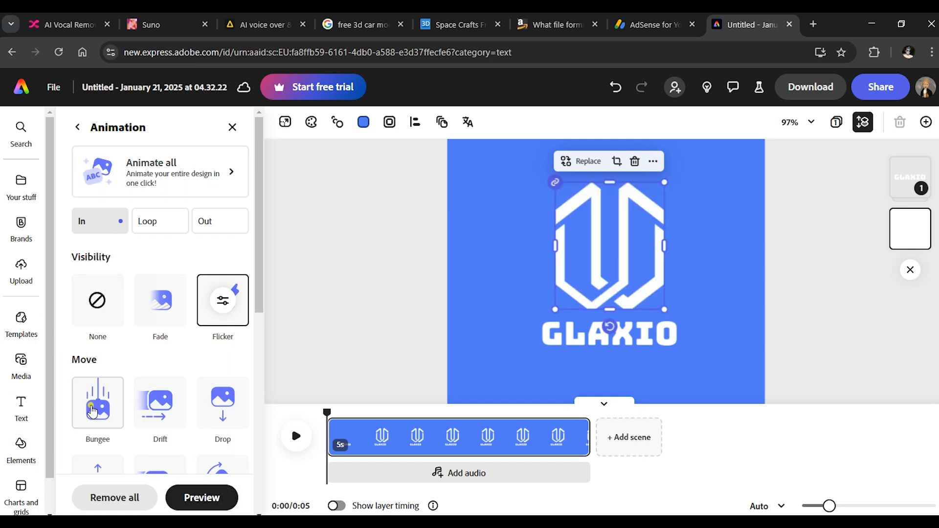
pyautogui.click(87, 416)
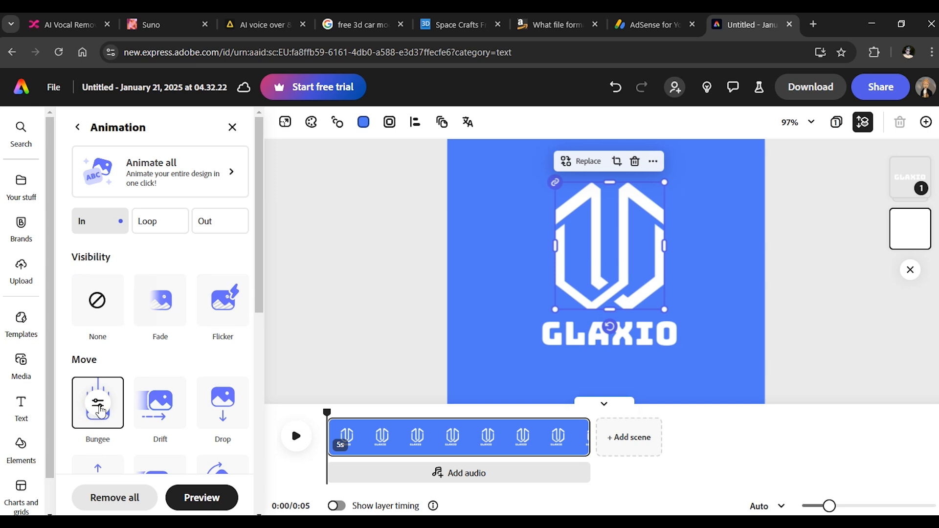
pyautogui.click(157, 405)
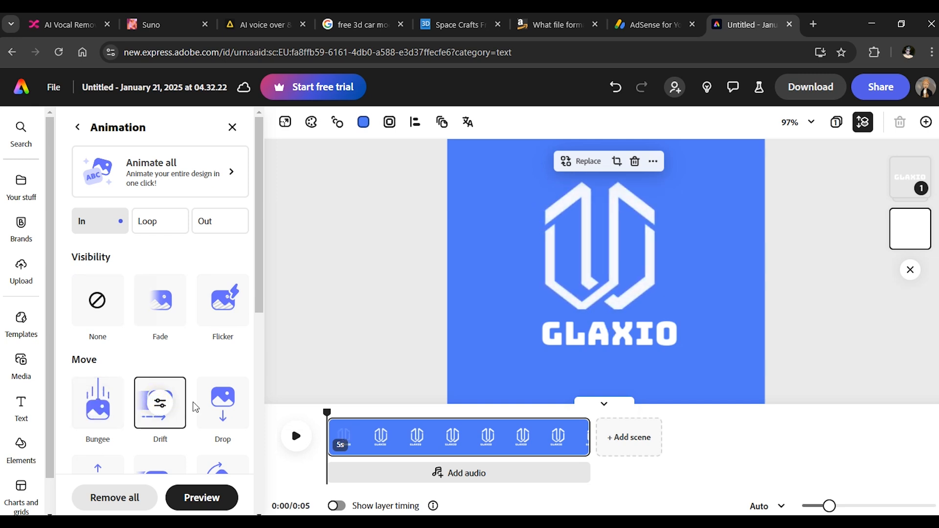
pyautogui.click(216, 406)
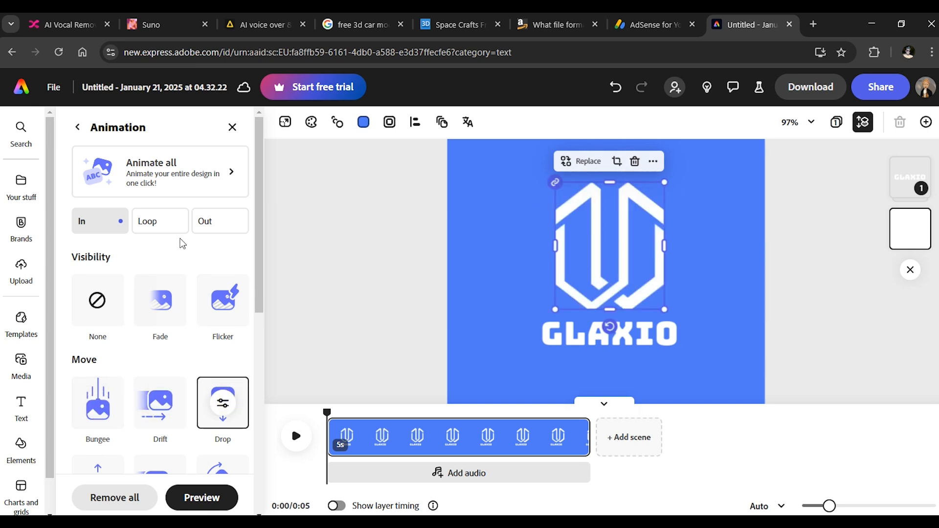
pyautogui.click(221, 302)
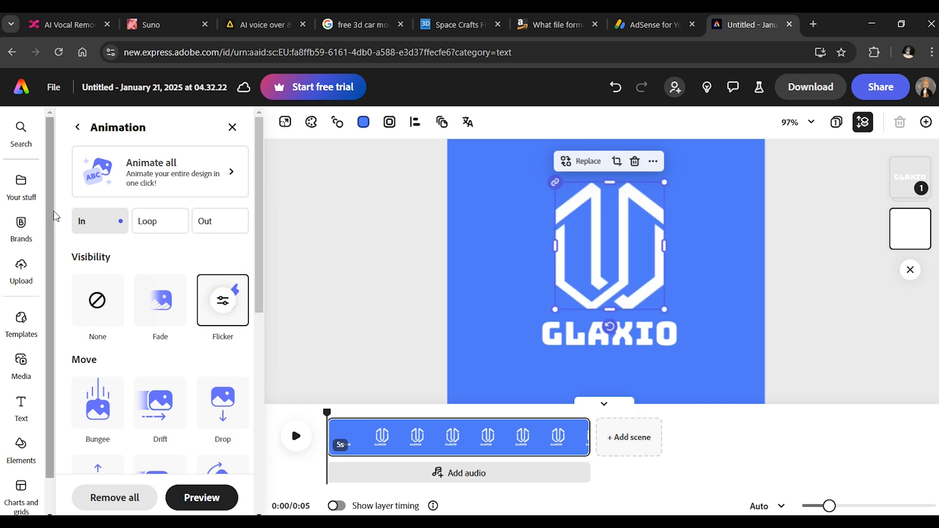
# Step: Set the logo symbol's exit animation to Flicker
pyautogui.click(215, 219)
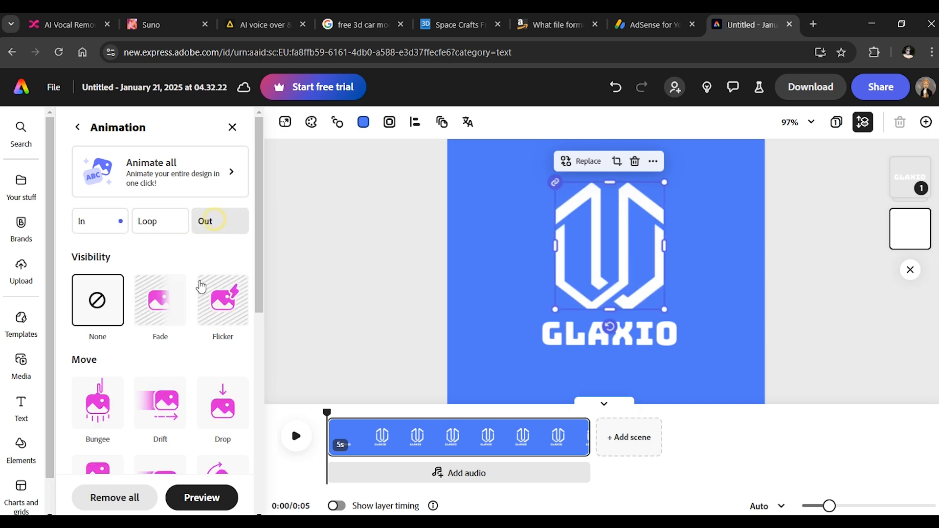
pyautogui.click(229, 302)
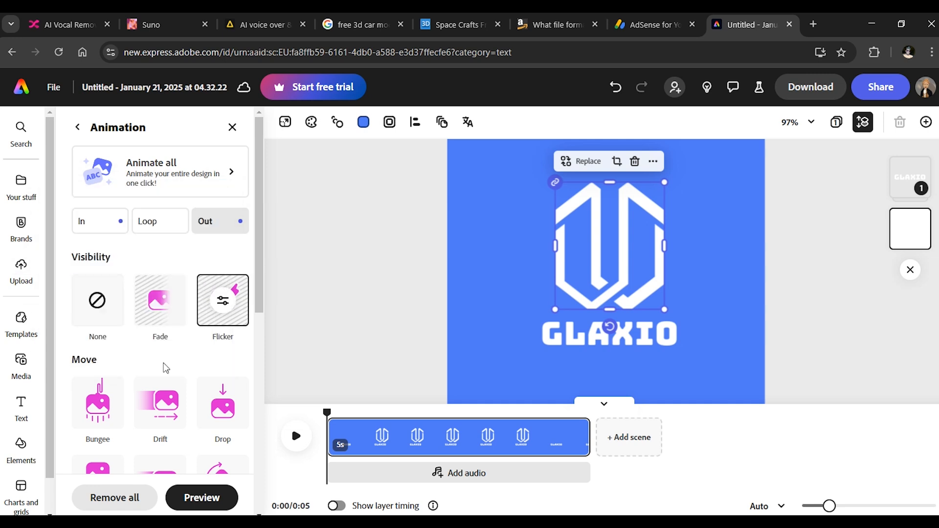
# Step: Give the GLAXIO text the Flicker animation for both its entrance and its exit, trying Drop for the entrance first
pyautogui.click(567, 333)
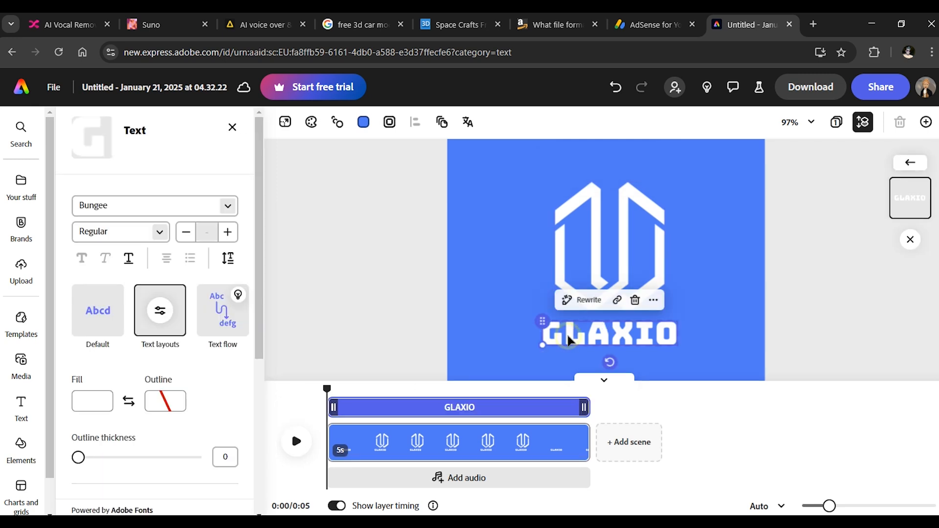
pyautogui.scroll(-6, 119, 460)
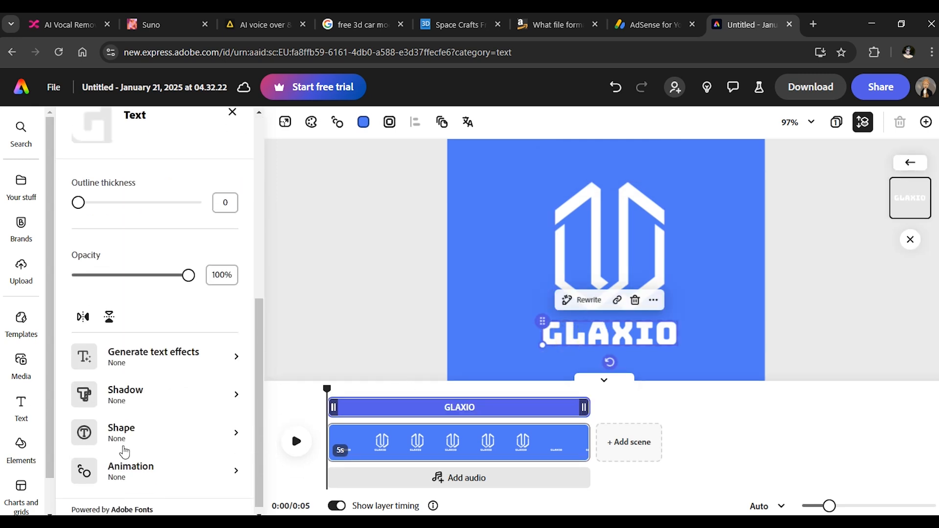
pyautogui.click(147, 466)
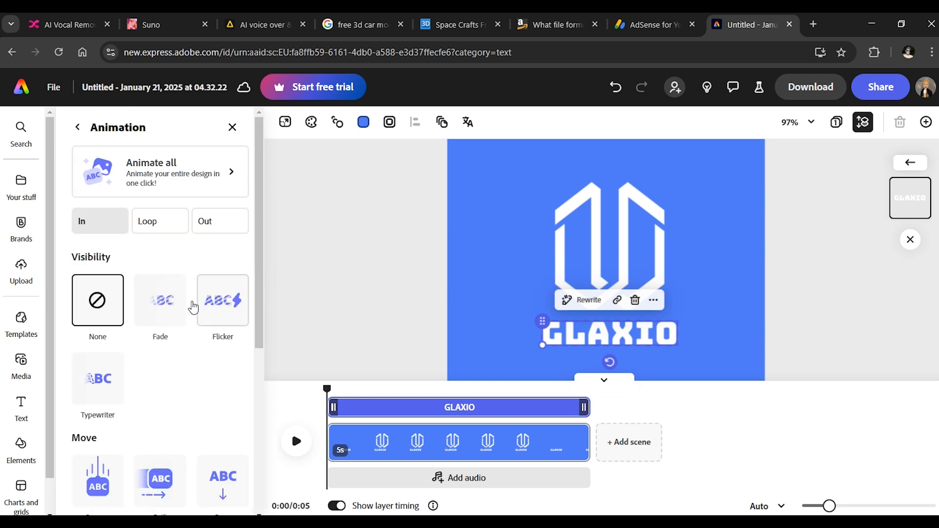
pyautogui.scroll(-1, 176, 384)
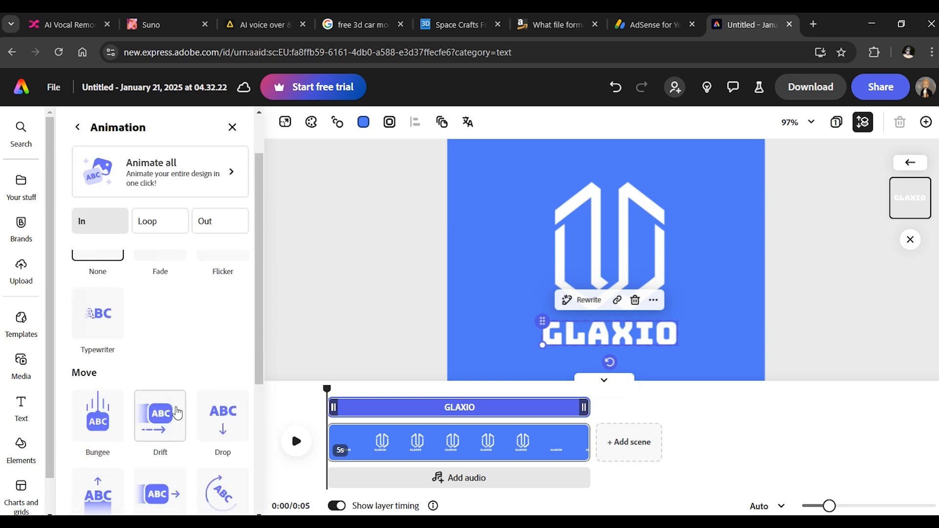
pyautogui.click(223, 424)
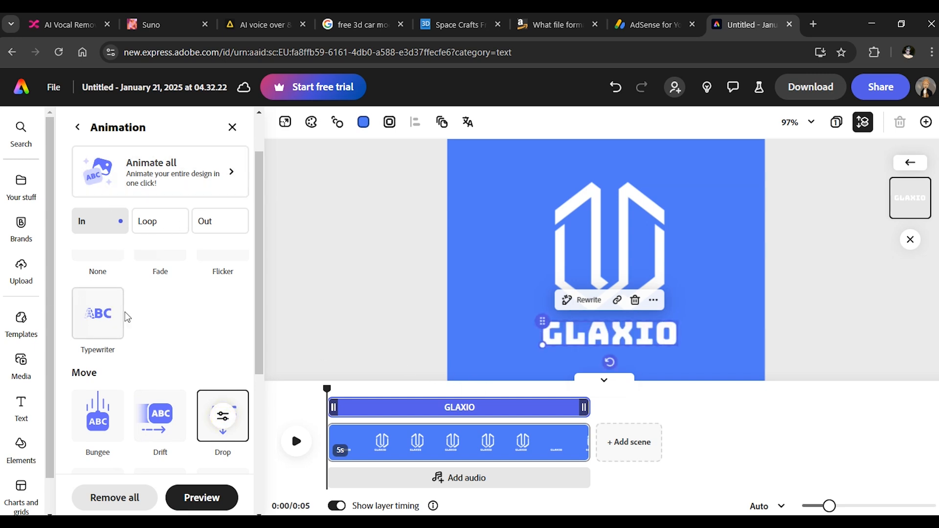
pyautogui.scroll(1, 147, 320)
pyautogui.click(220, 304)
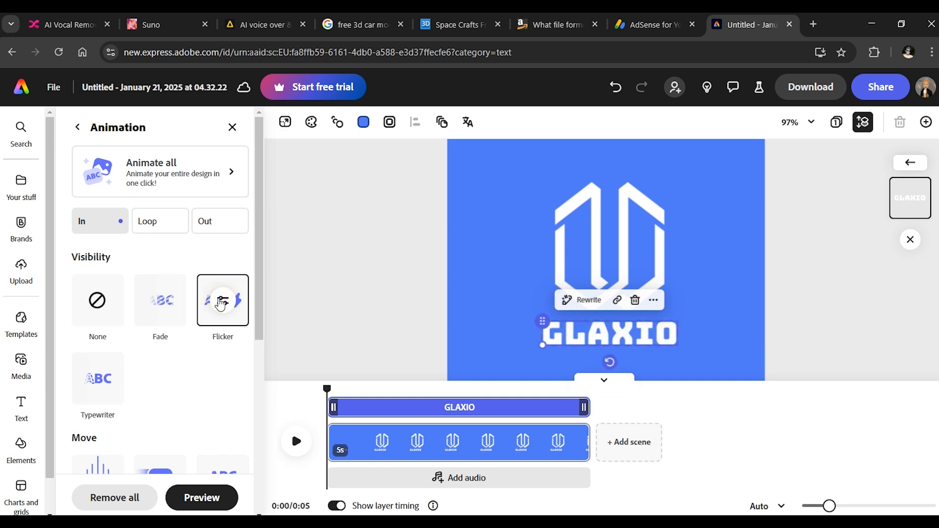
pyautogui.click(216, 225)
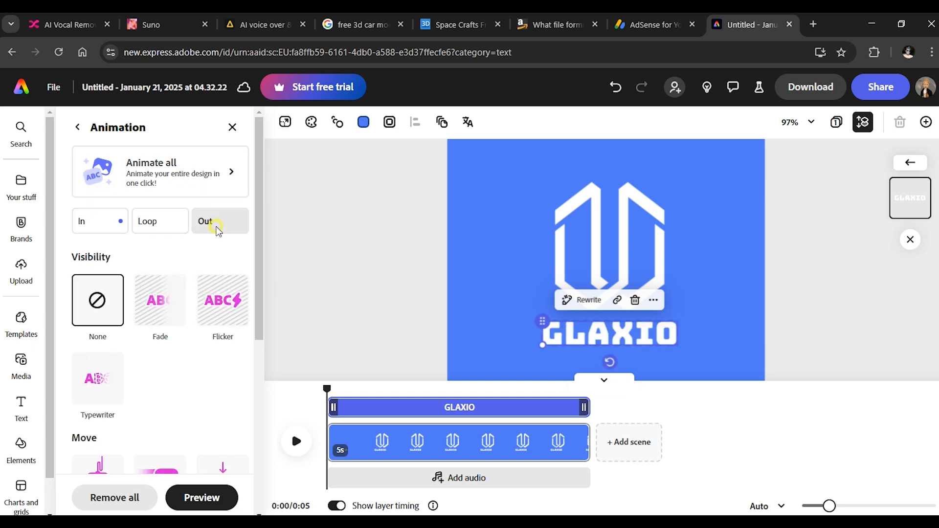
pyautogui.click(215, 305)
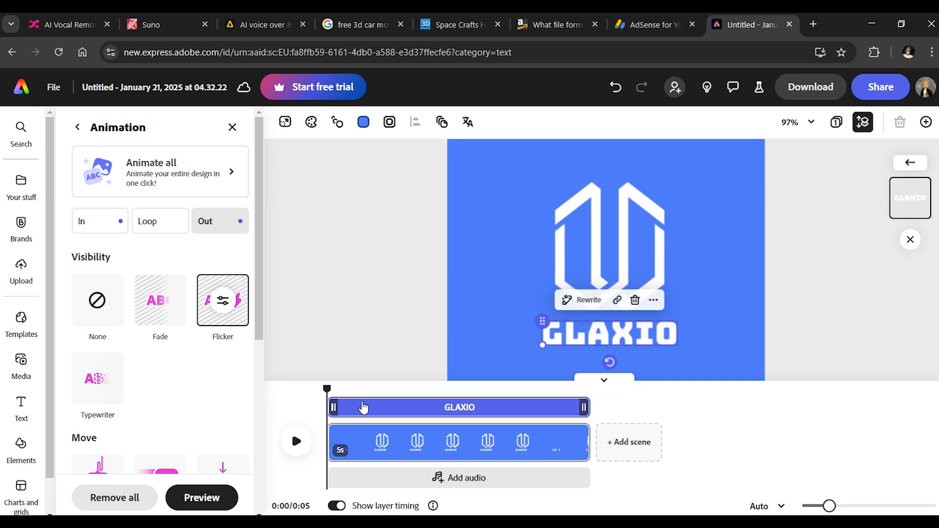
# Step: Delay the start of the GLAXIO text layer to about 1 s and play the scene to check the timing
pyautogui.click(592, 209)
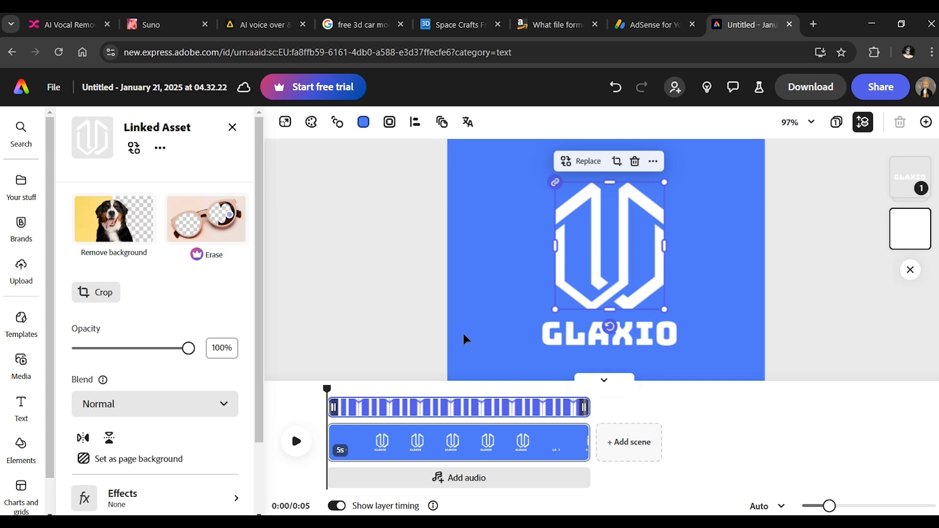
pyautogui.click(592, 332)
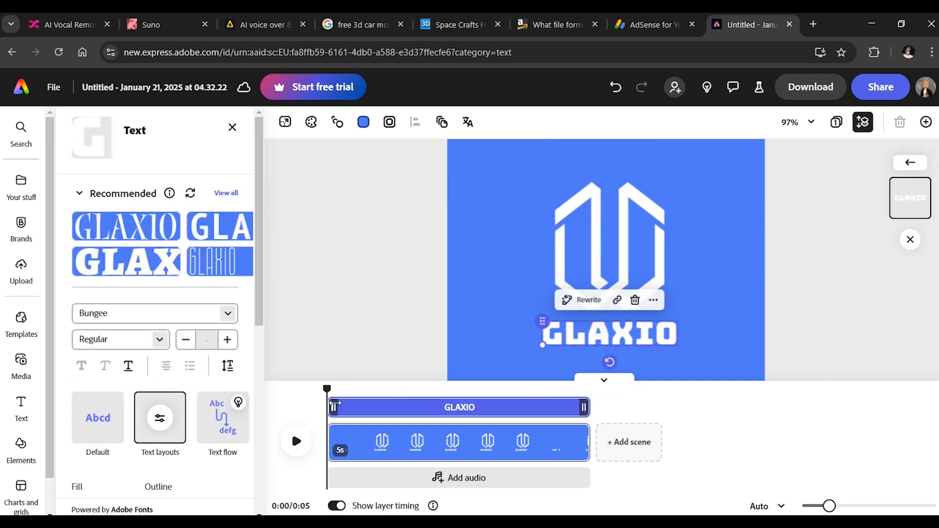
pyautogui.moveTo(335, 405); pyautogui.dragTo(384, 407)
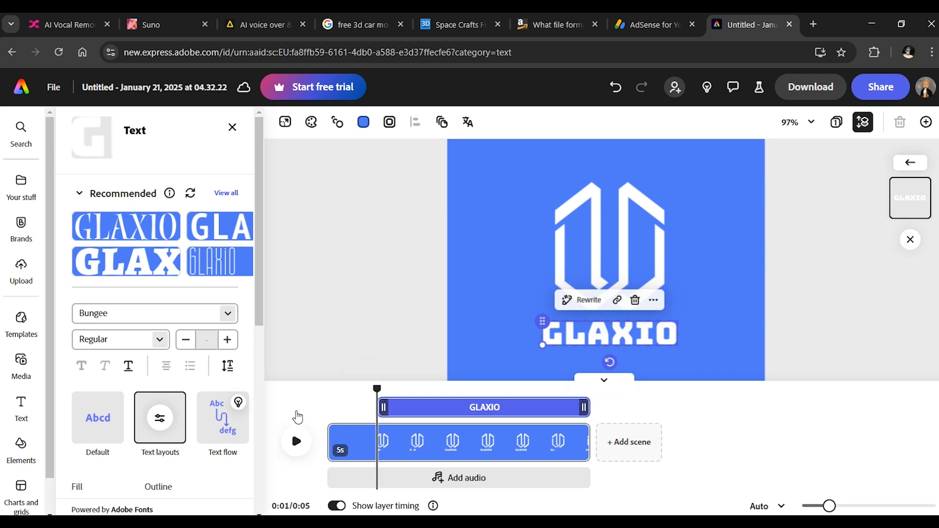
pyautogui.click(296, 442)
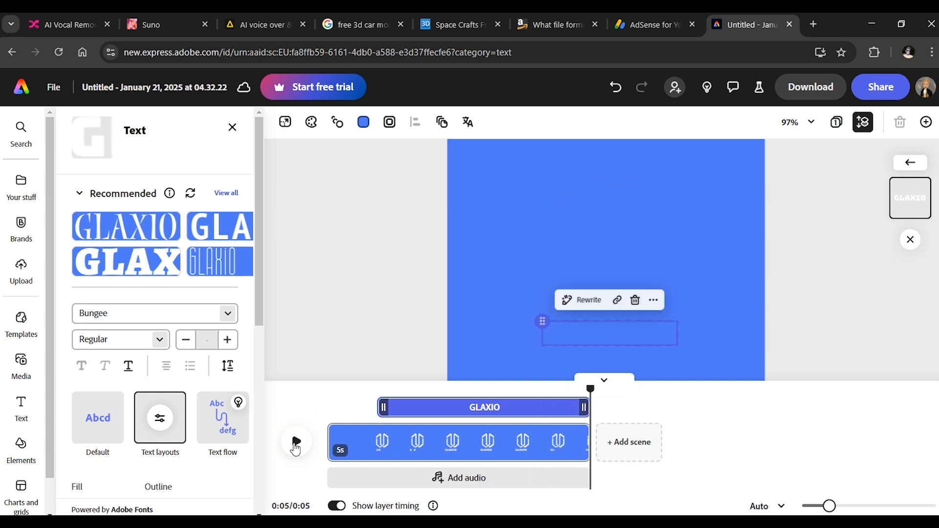
pyautogui.click(295, 446)
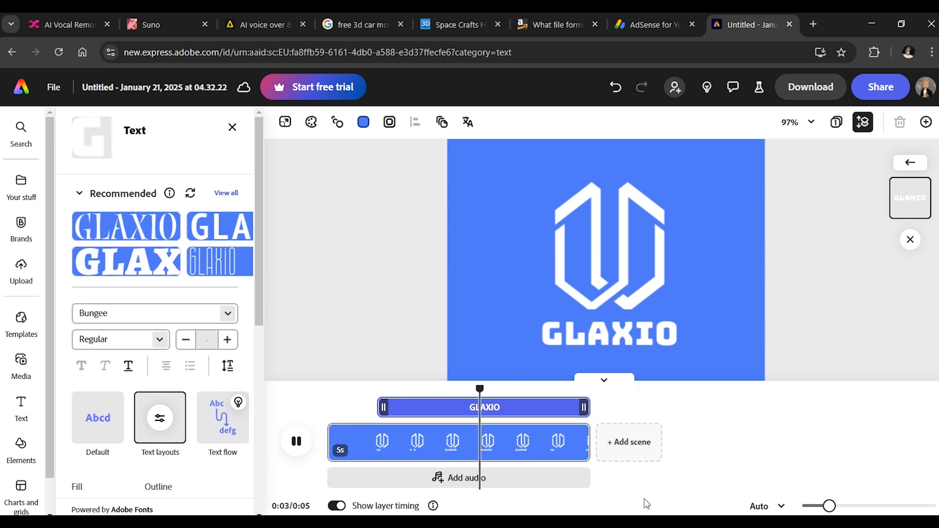
pyautogui.press('space')
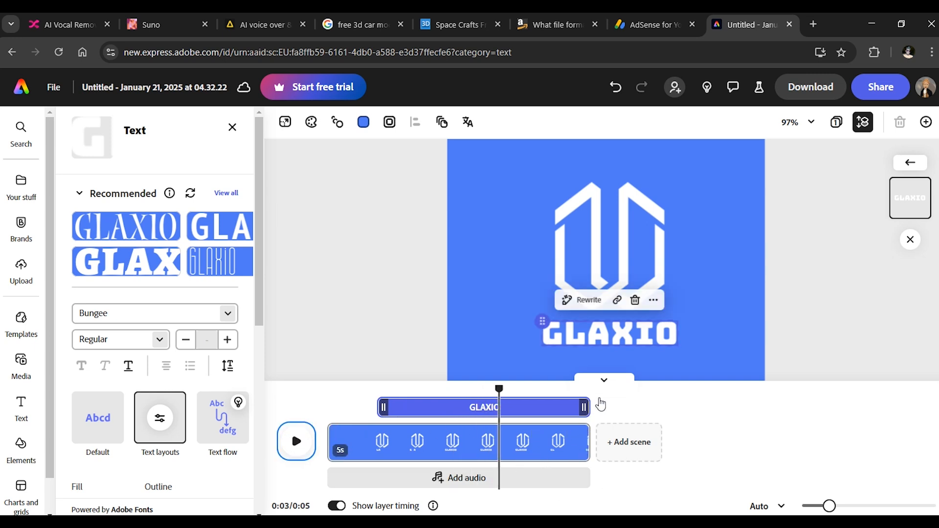
# Step: Trim the end of the GLAXIO text layer to a 2.6 s duration and shorten the scene to 3.4 s
pyautogui.moveTo(499, 390); pyautogui.dragTo(512, 390)
pyautogui.moveTo(582, 411); pyautogui.dragTo(515, 416)
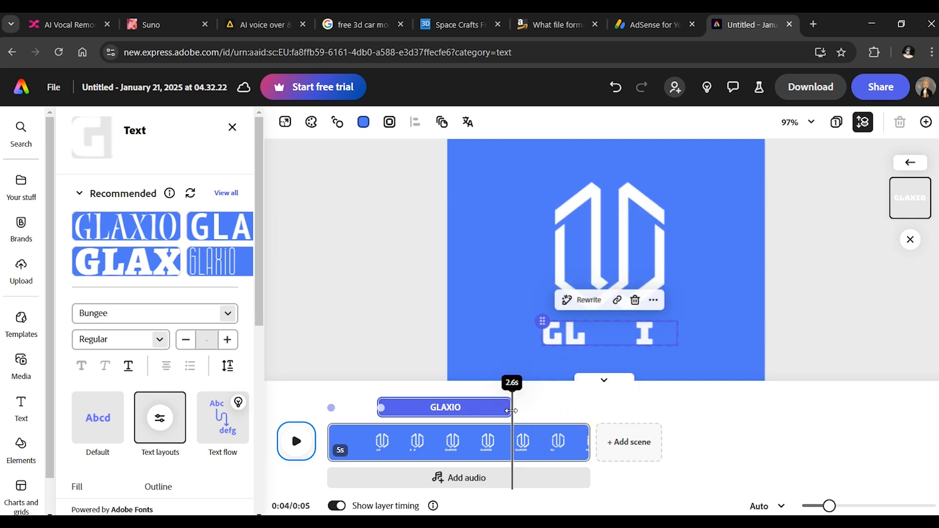
pyautogui.click(567, 441)
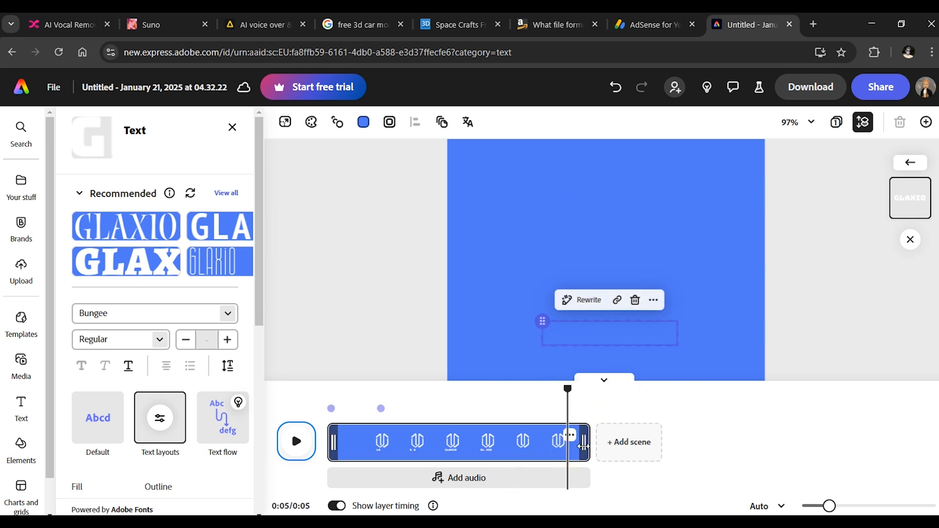
pyautogui.moveTo(583, 446); pyautogui.dragTo(503, 447)
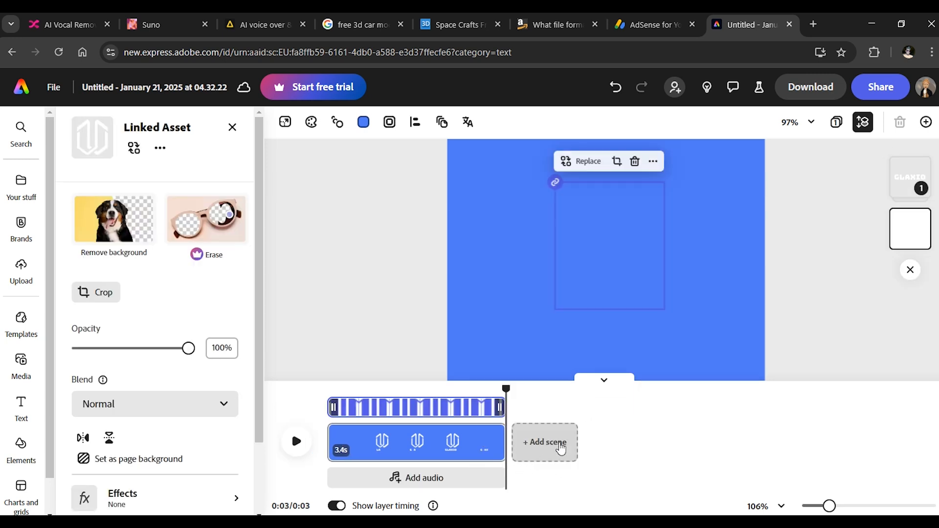
# Step: Add a second scene and place the bearded-portrait Sound Engineer design from the Bios text templates in it
pyautogui.click(542, 445)
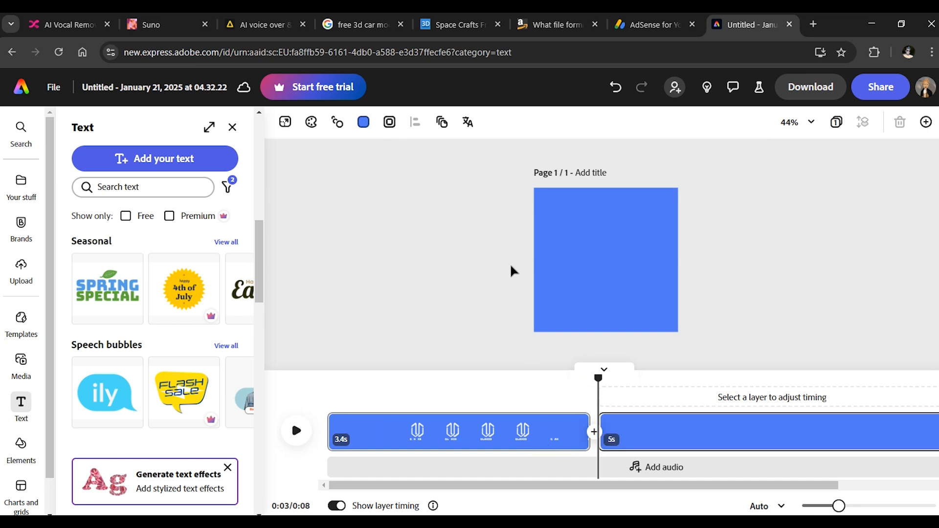
pyautogui.scroll(4, 610, 262)
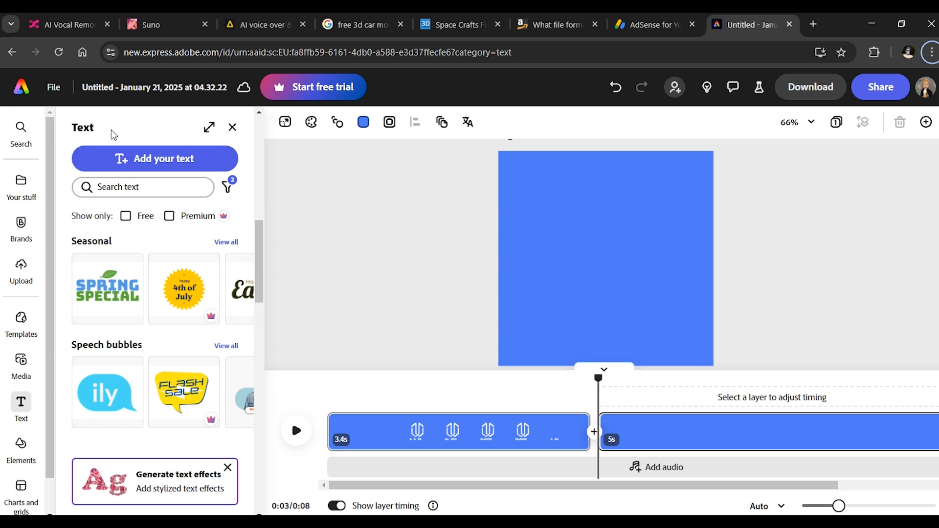
pyautogui.click(716, 429)
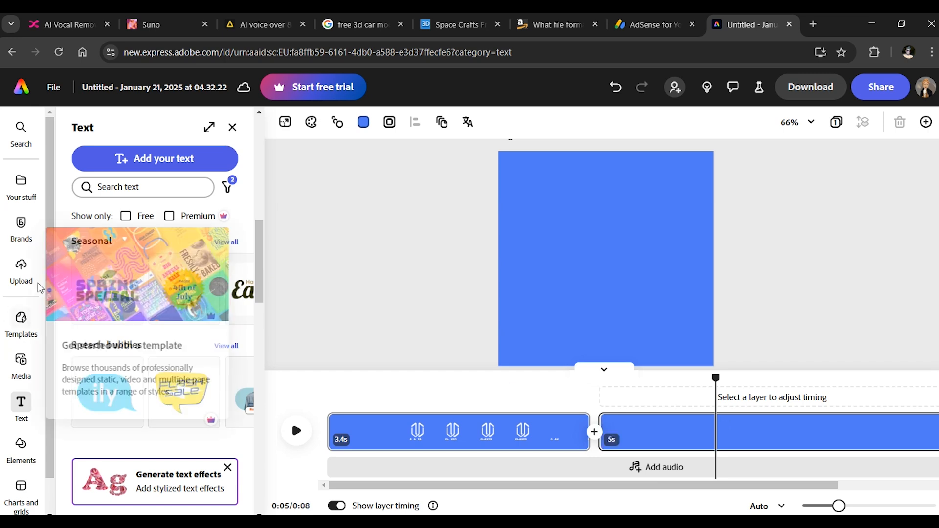
pyautogui.scroll(-5, 154, 380)
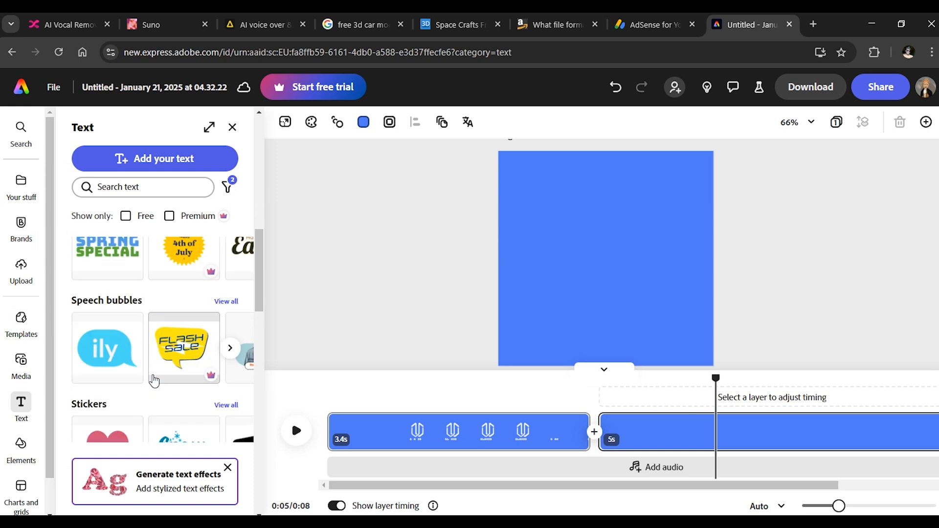
pyautogui.scroll(-1, 154, 381)
pyautogui.scroll(-4, 155, 381)
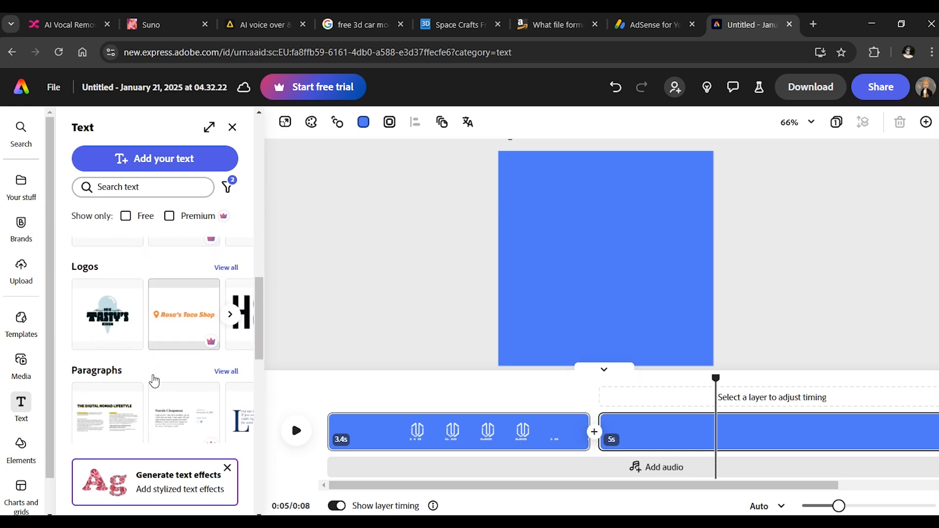
pyautogui.scroll(1, 154, 380)
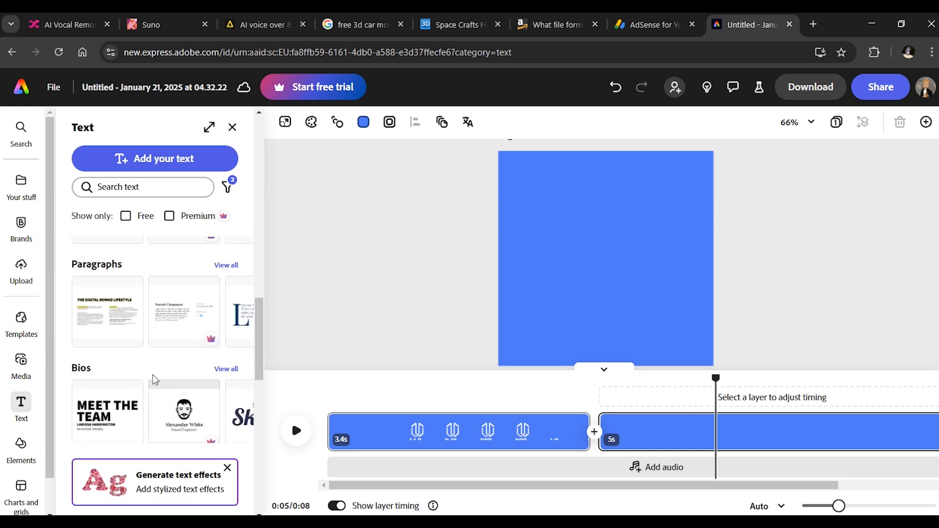
pyautogui.scroll(-3, 151, 380)
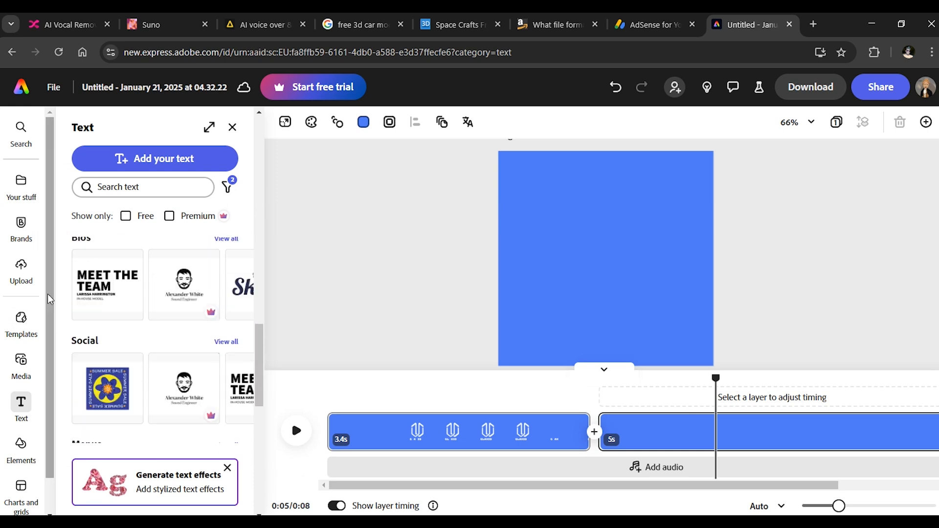
pyautogui.click(184, 288)
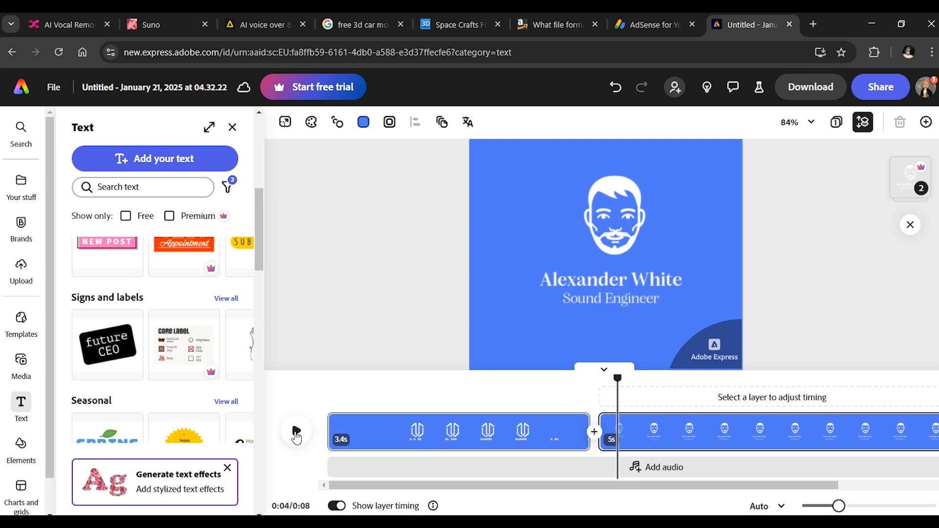
# Step: Play the second scene, then play the whole animation from the start of the first scene
pyautogui.click(294, 432)
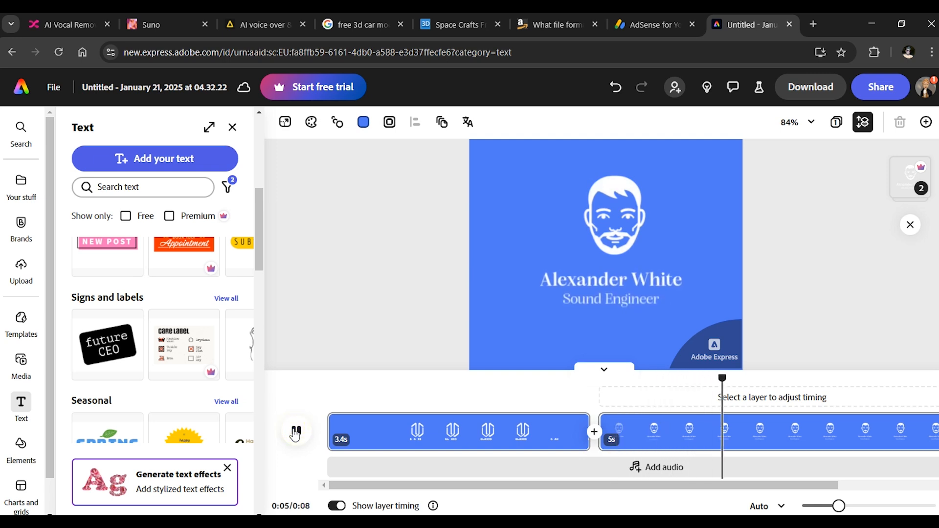
pyautogui.click(334, 400)
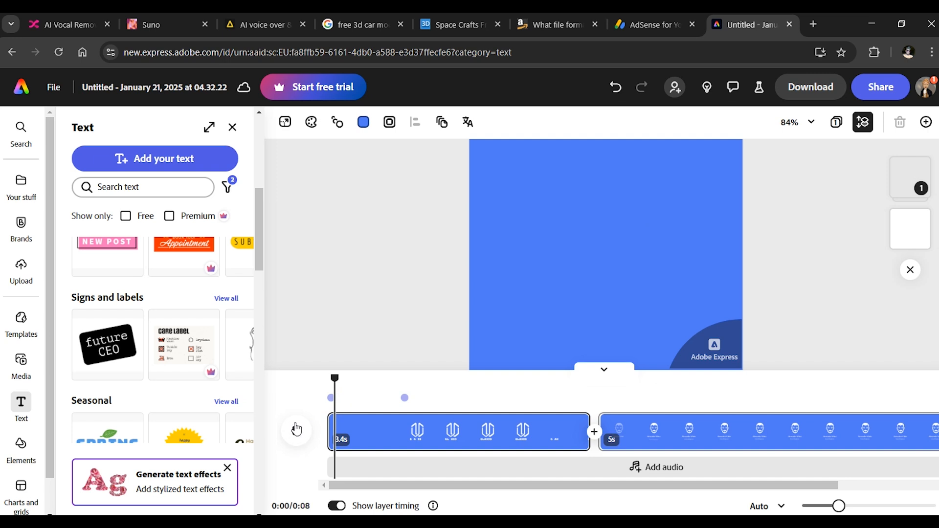
pyautogui.click(295, 432)
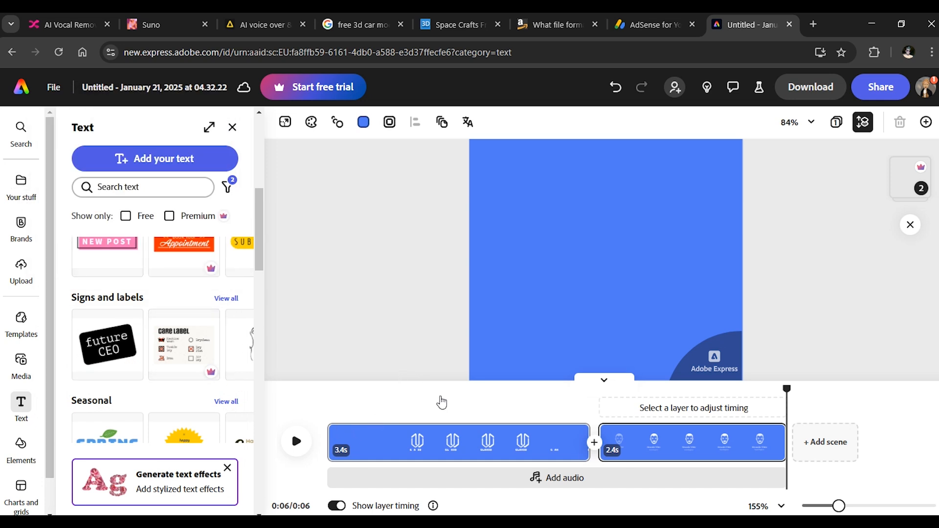
# Step: Upload the tv-news-logo-154117 audio file from the Intro folder as the soundtrack and play the animation with it
pyautogui.click(573, 484)
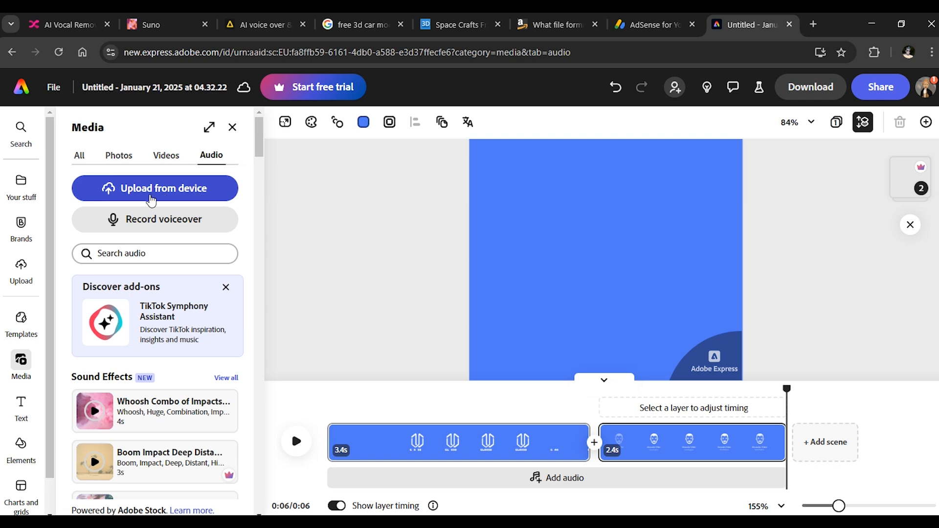
pyautogui.click(198, 189)
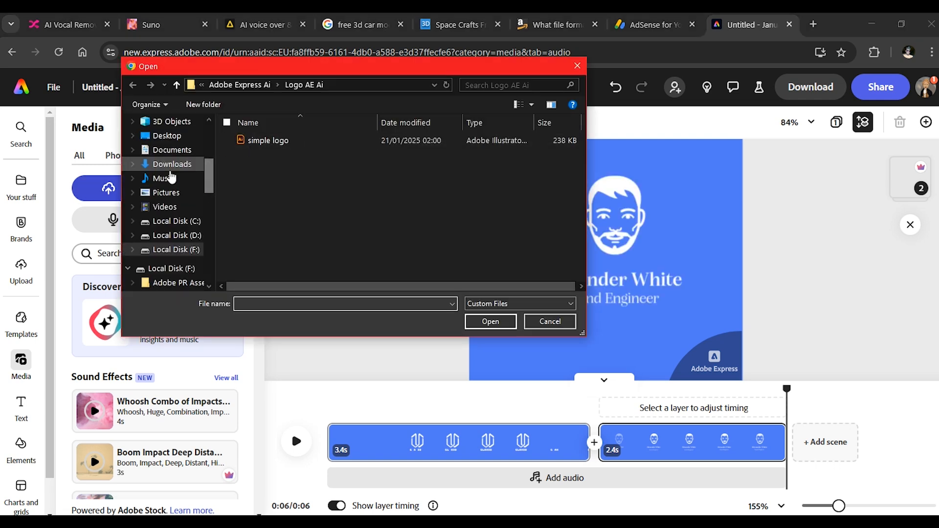
pyautogui.scroll(5, 171, 177)
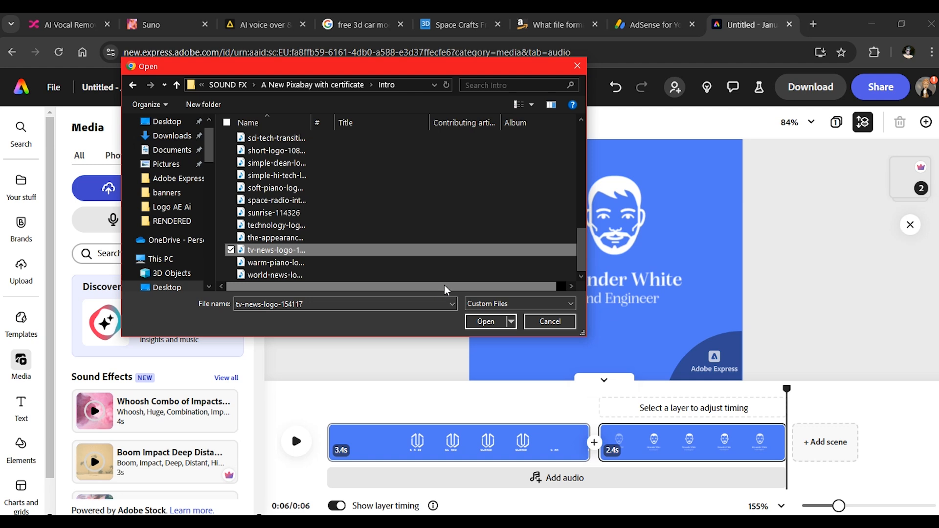
pyautogui.click(494, 325)
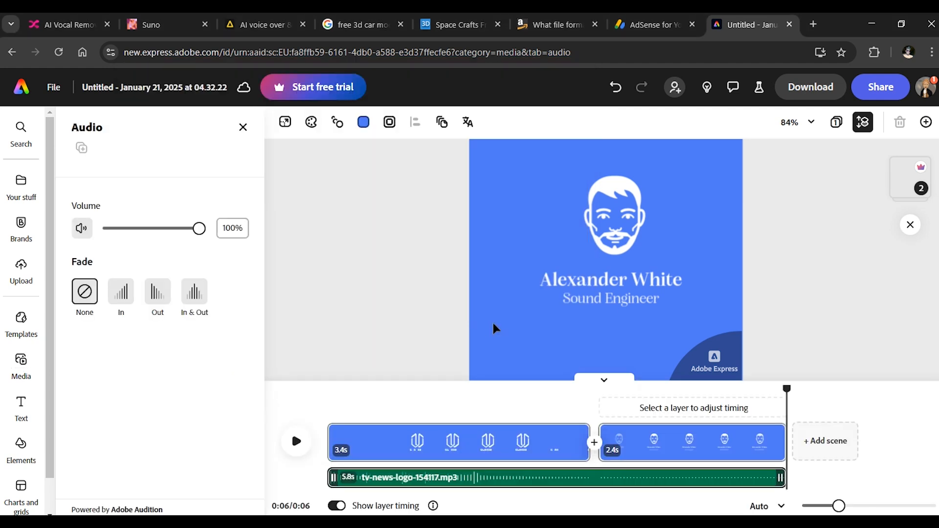
pyautogui.click(295, 442)
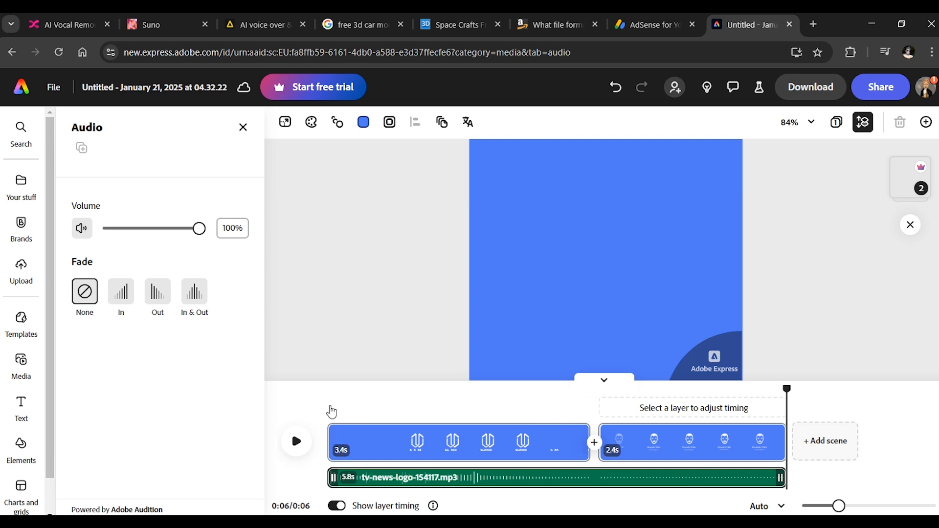
pyautogui.click(435, 407)
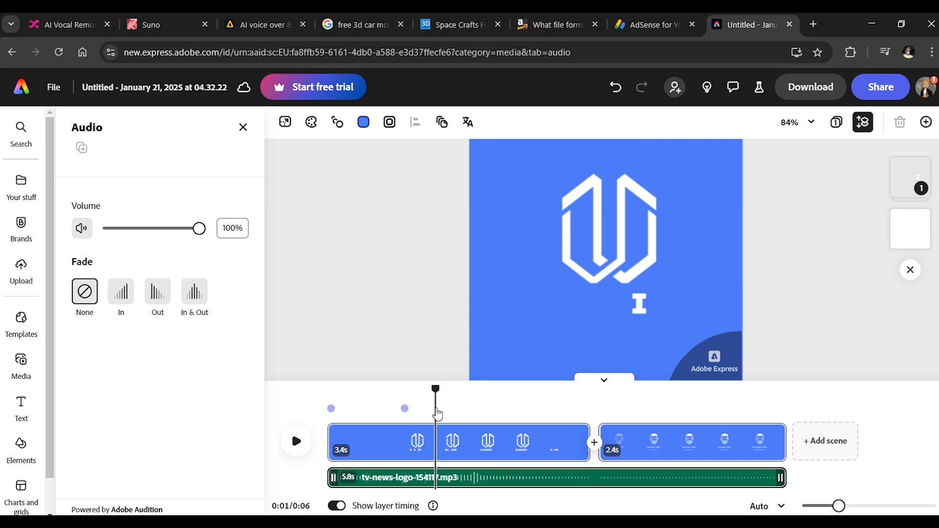